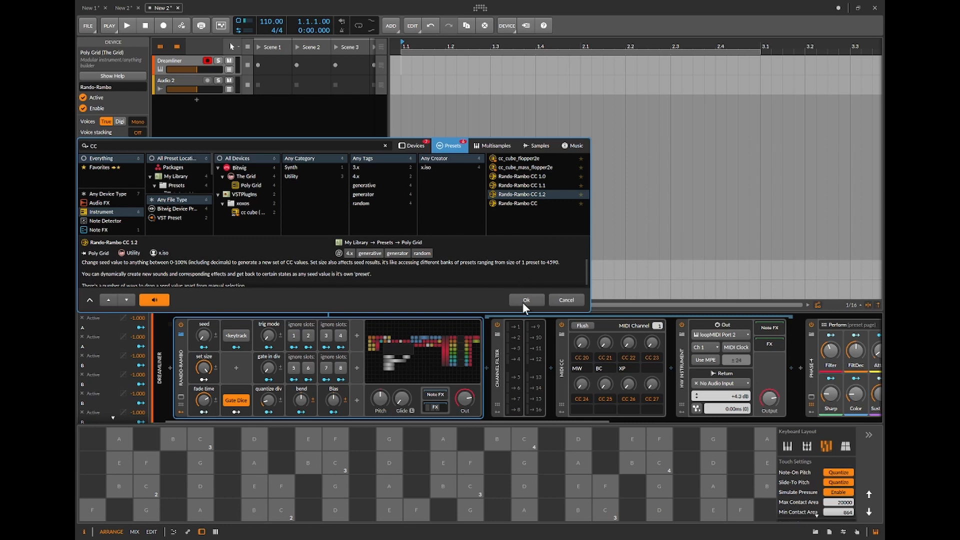
# - Load the Rando-Rambo CC 1.2 preset and set the HW Instrument's MIDI output to loopMIDI Port
pyautogui.click(526, 300)
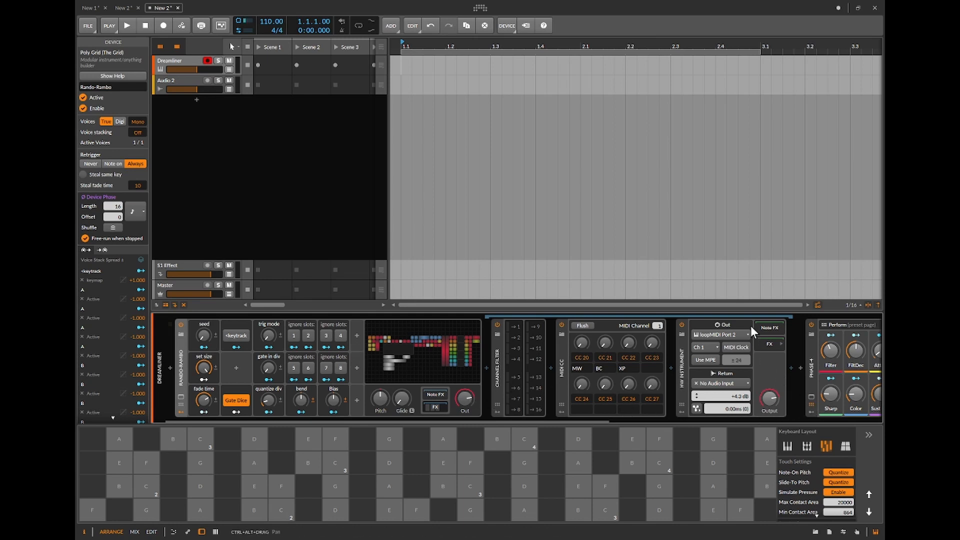
pyautogui.click(727, 333)
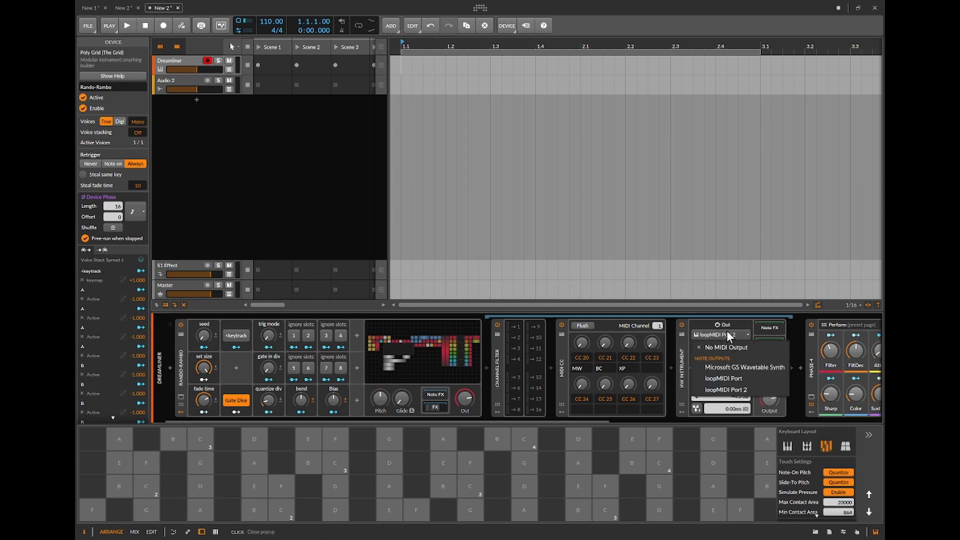
pyautogui.click(746, 378)
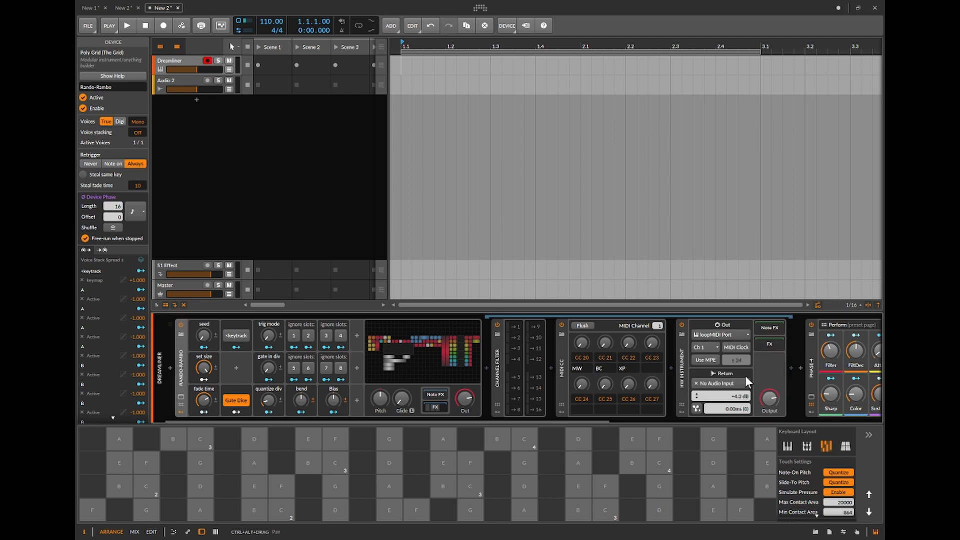
# - Add a Generic Keyboard + 8 Device Knobs (CC 20-27) controller in the settings, with loopMIDI Port as its input
pyautogui.click(480, 8)
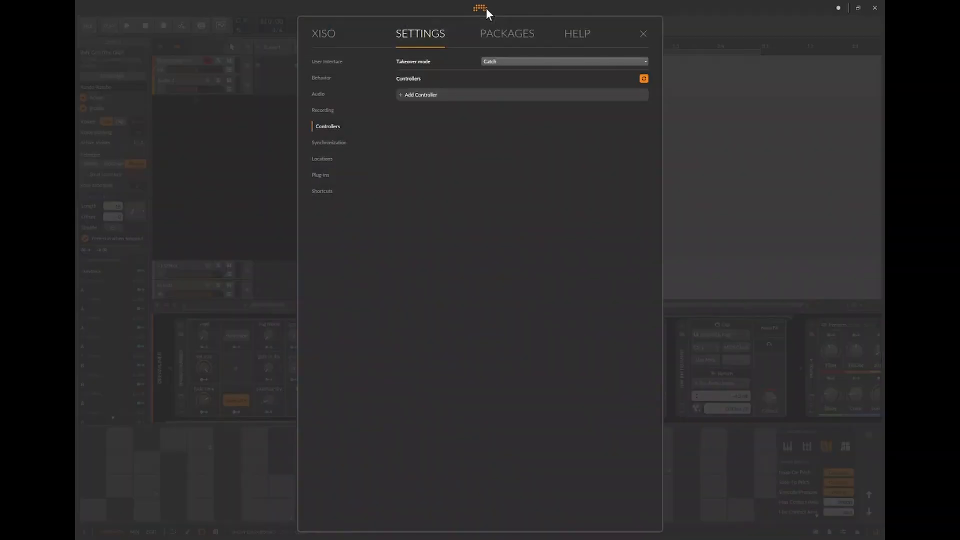
pyautogui.click(400, 95)
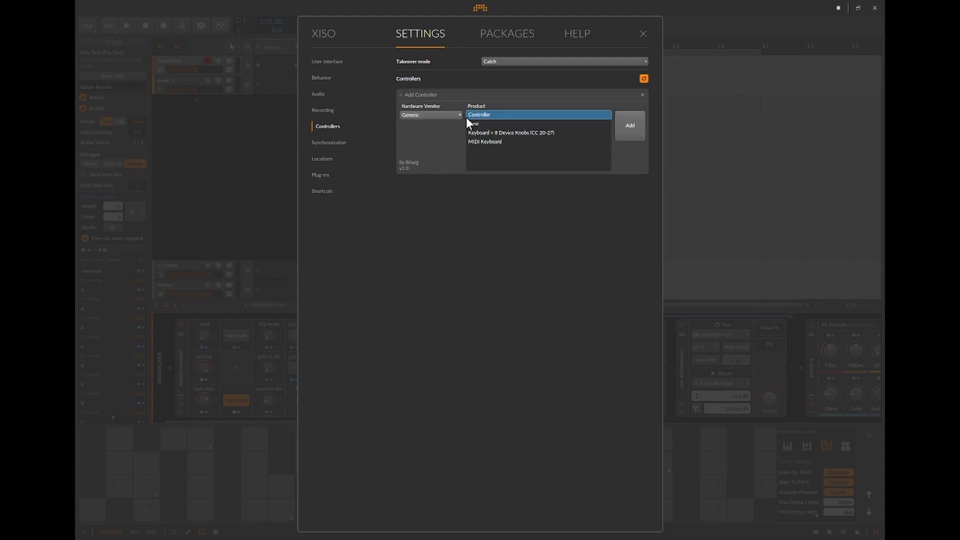
pyautogui.click(500, 132)
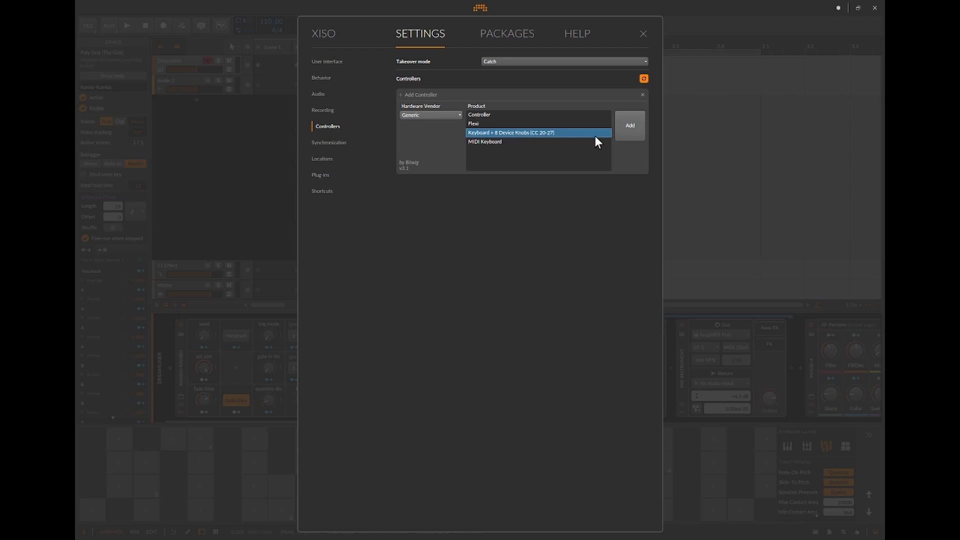
pyautogui.click(633, 129)
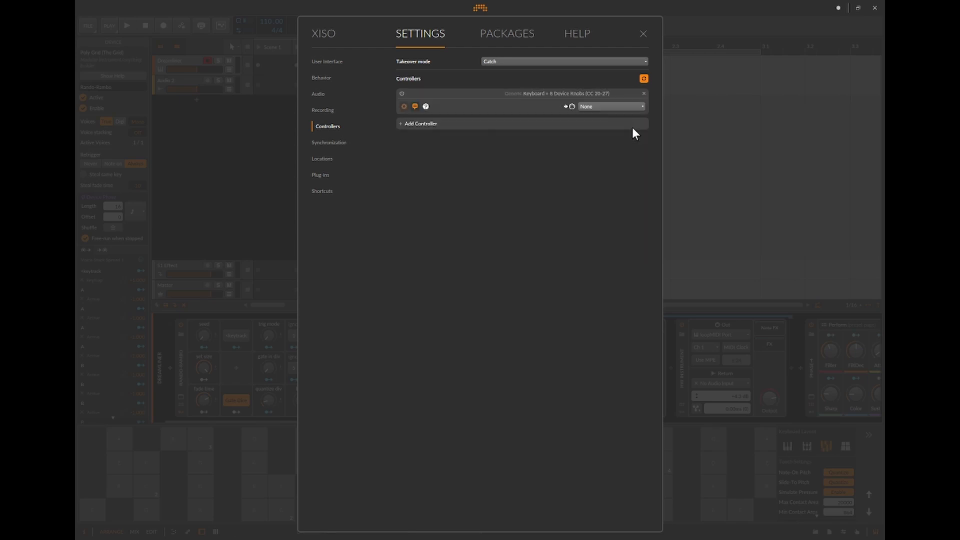
pyautogui.click(622, 106)
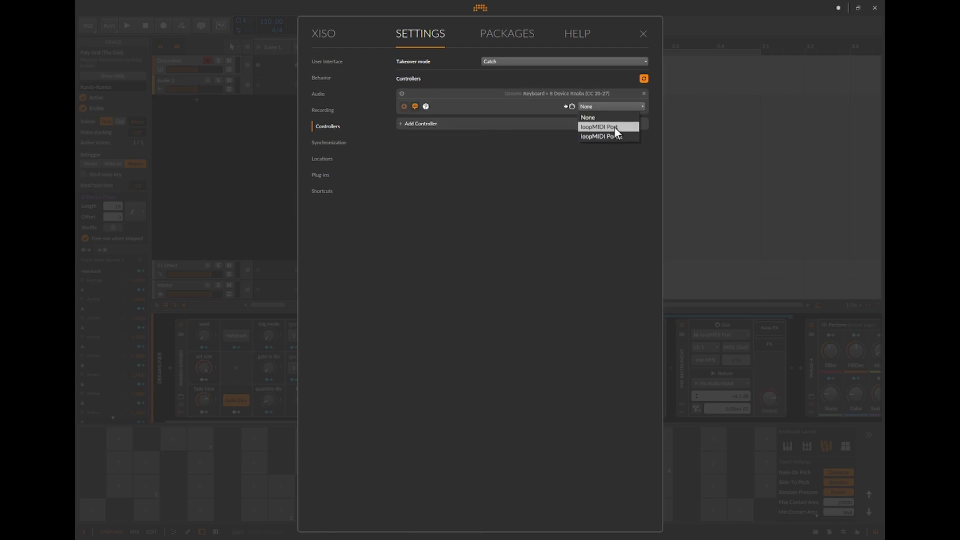
pyautogui.click(614, 127)
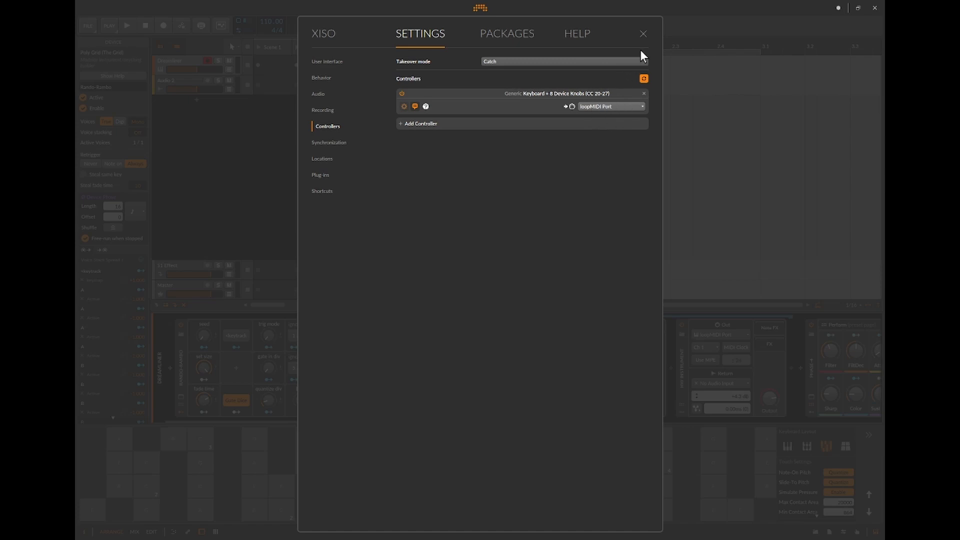
pyautogui.click(643, 34)
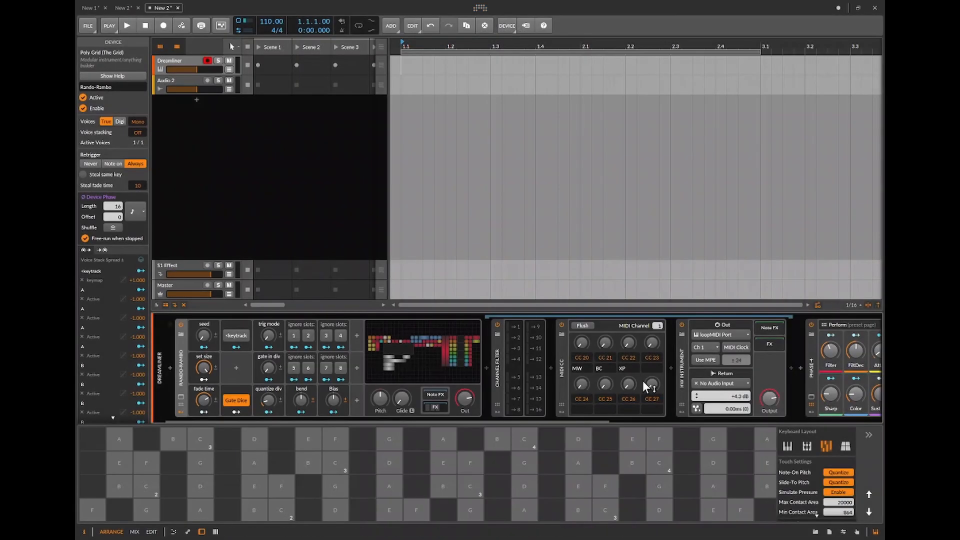
# - Select the Phase-4 synth and display the Studio I/O target assignments of the Keyboard + 8 Device Knobs controller
pyautogui.scroll(-1, 688, 409)
pyautogui.scroll(-6, 687, 409)
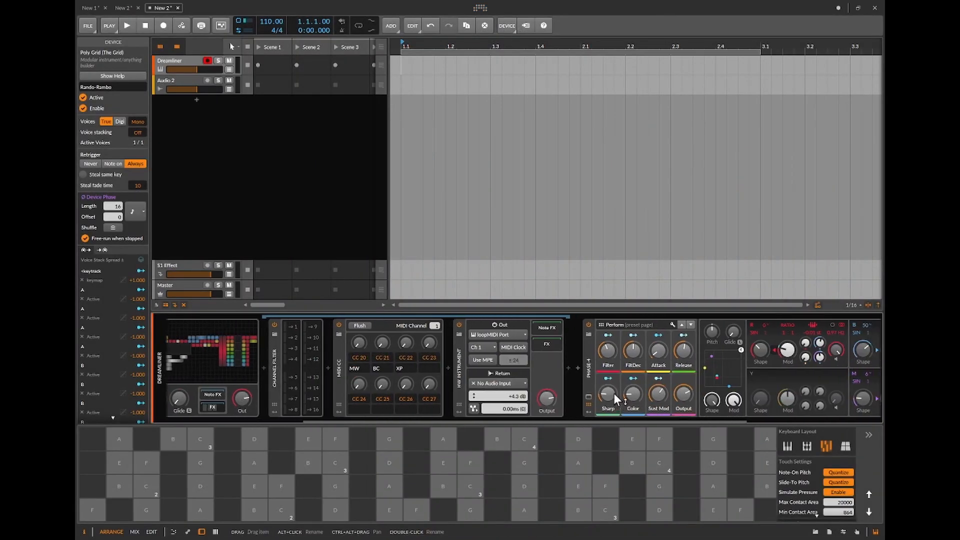
pyautogui.click(589, 364)
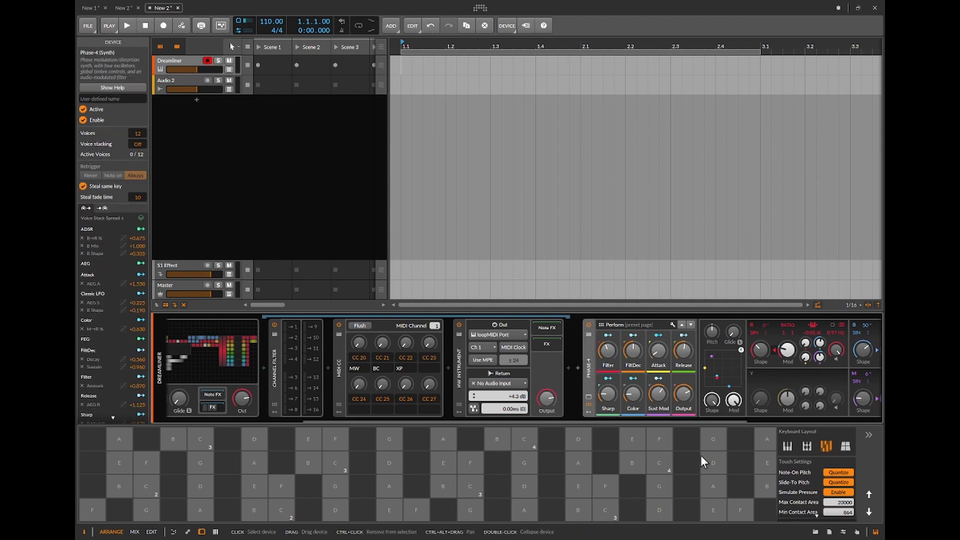
pyautogui.click(843, 531)
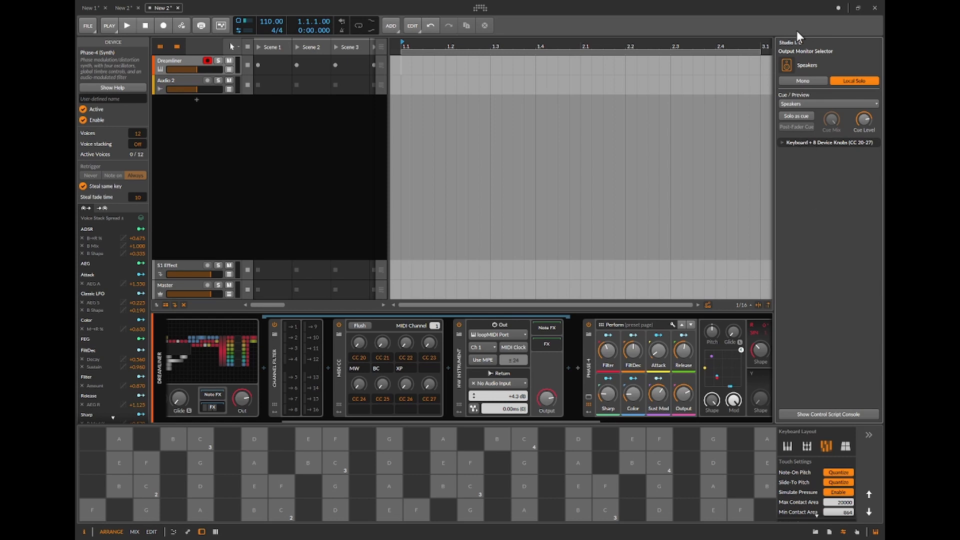
pyautogui.click(782, 142)
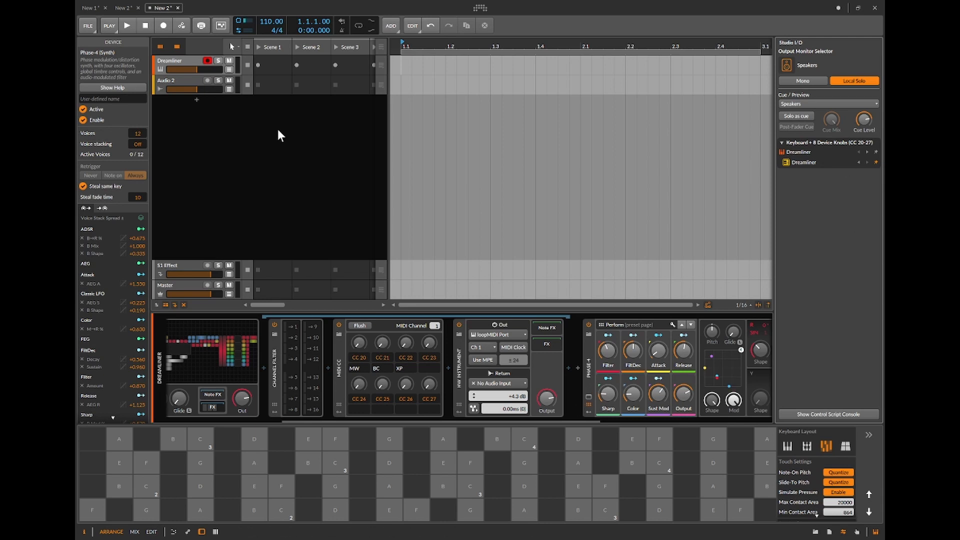
# - Check how the controller's target follows the selection on Audio 2, return to Dreamliner and pin the controller to that track
pyautogui.click(181, 81)
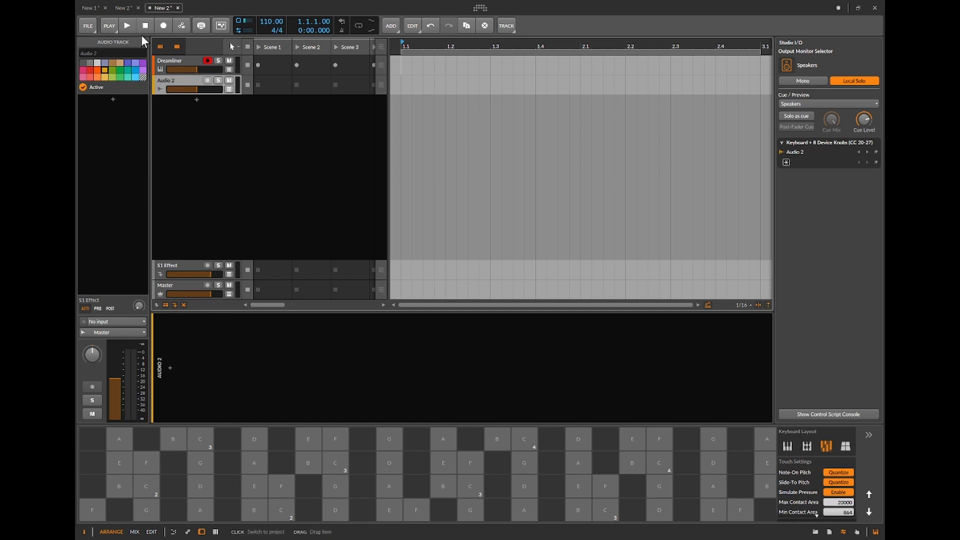
pyautogui.click(169, 60)
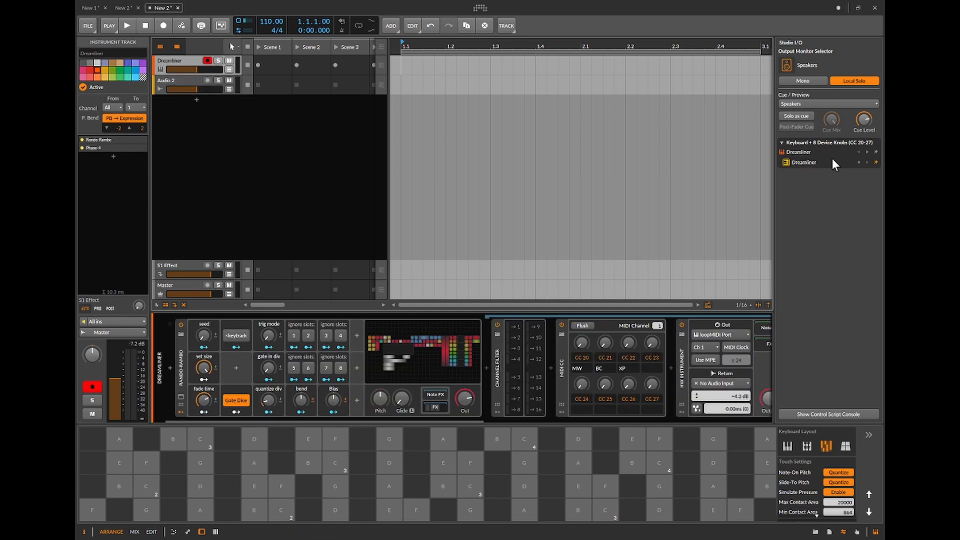
pyautogui.click(876, 150)
# - Examine the Dreamliner device chain from Rando-Rambo through MIDI CC and HW Instrument to Phase-4
pyautogui.scroll(-5, 715, 360)
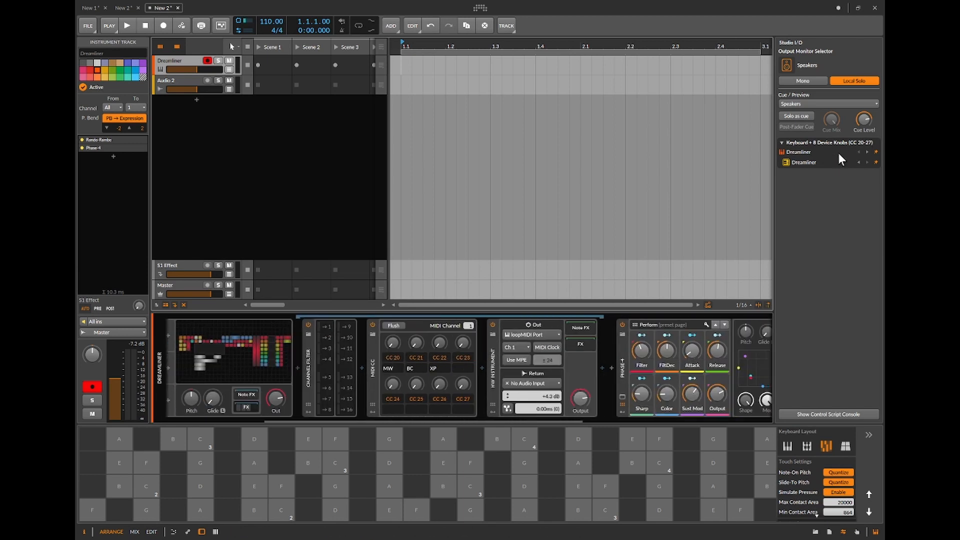
pyautogui.scroll(-4, 579, 397)
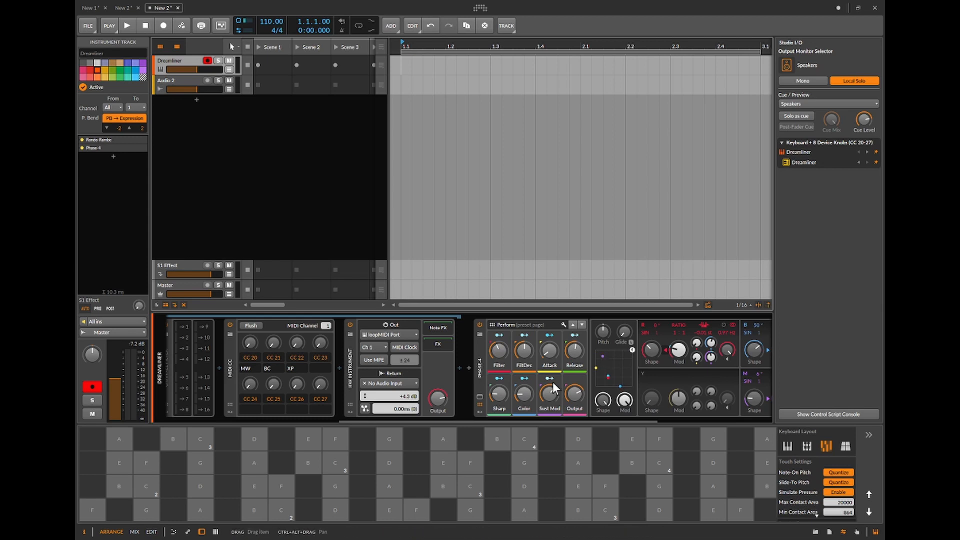
pyautogui.scroll(6, 481, 371)
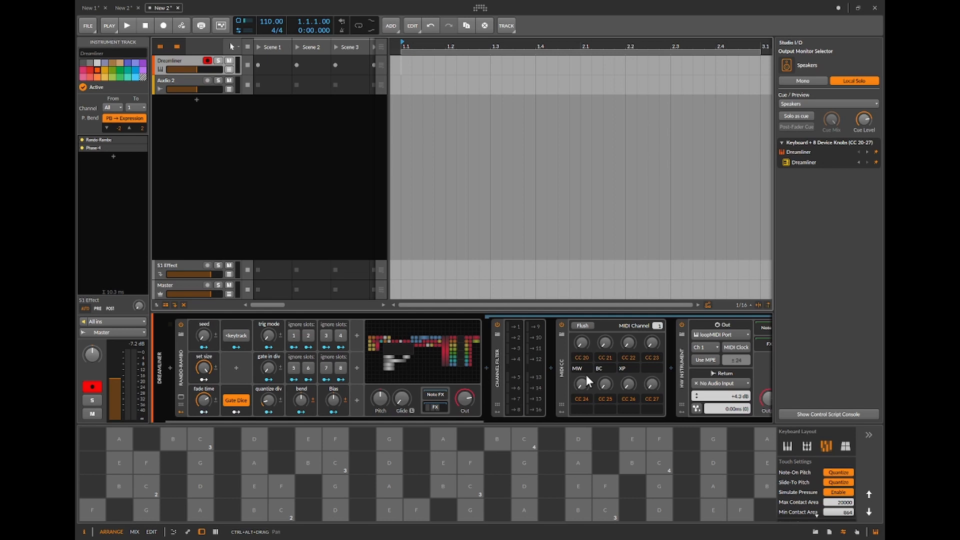
pyautogui.scroll(-6, 586, 375)
pyautogui.scroll(5, 588, 382)
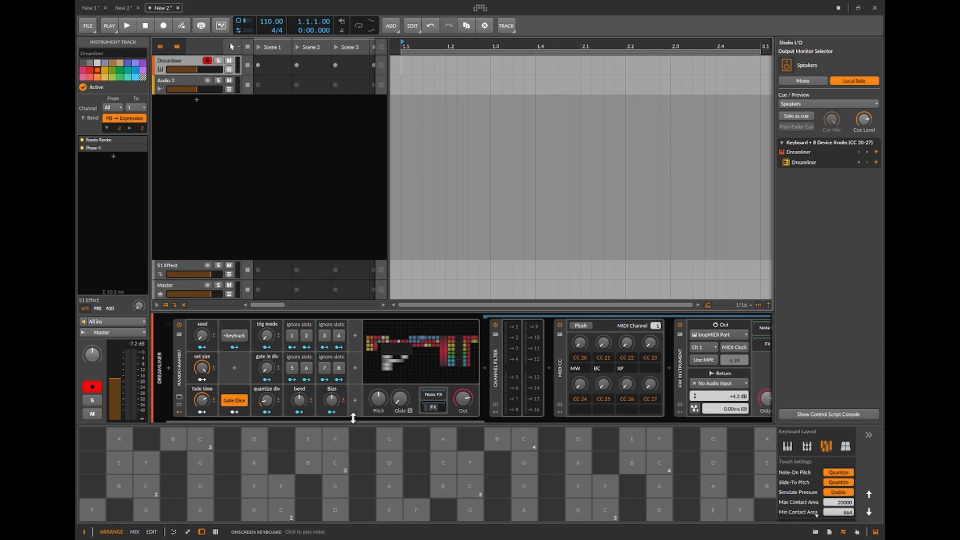
pyautogui.scroll(-5, 350, 399)
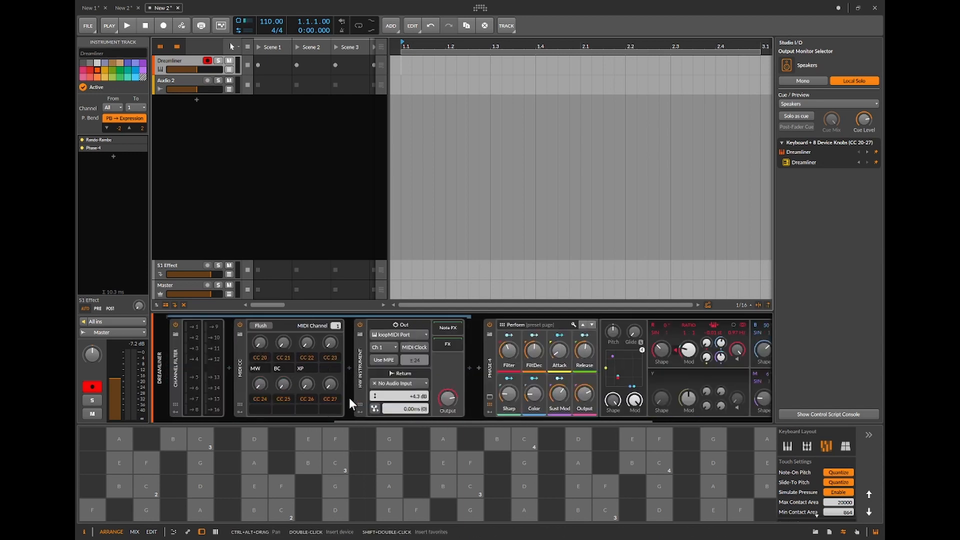
pyautogui.scroll(-3, 348, 398)
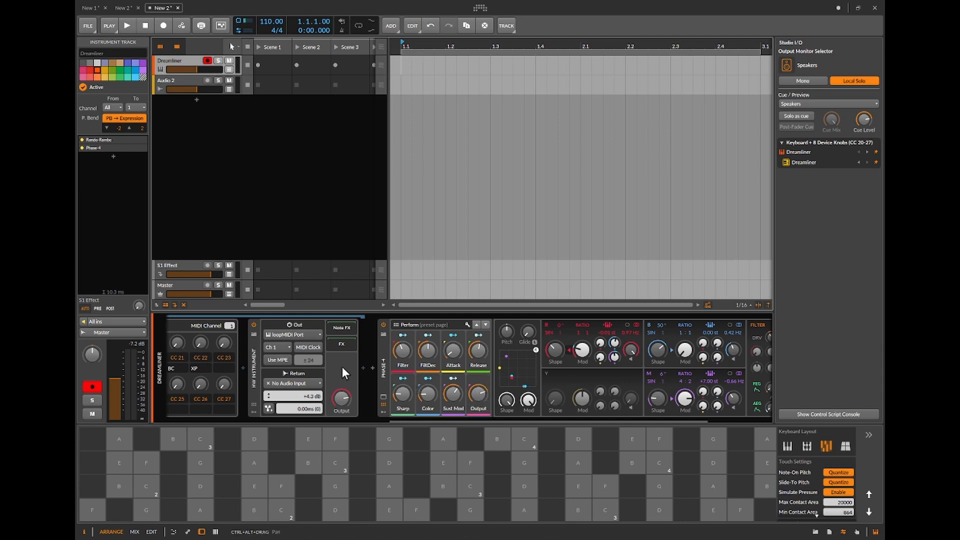
pyautogui.hscroll(-5, 342, 367)
pyautogui.hscroll(-4, 343, 366)
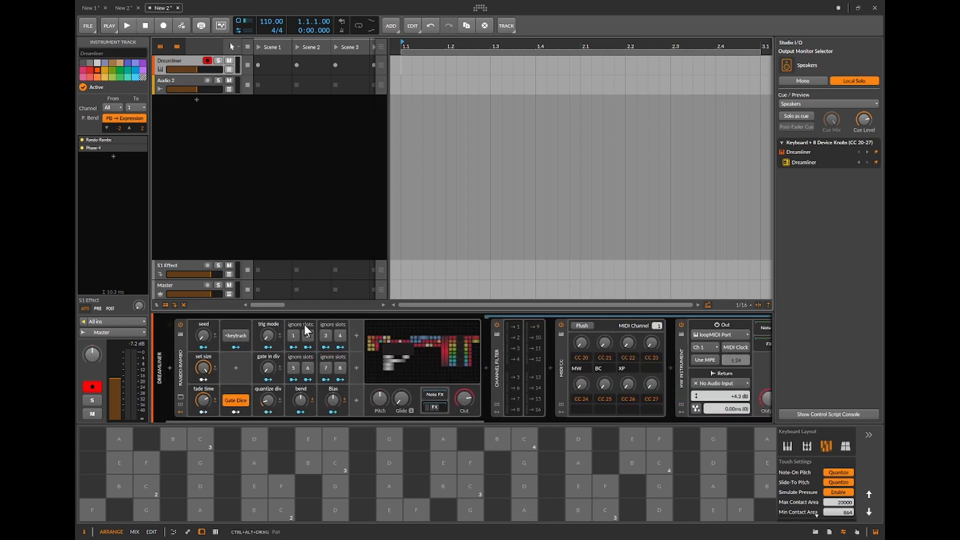
# - Turn on ignore slot 8 in Rando-Rambo after comparing it with the eighth Phase-4 remote control, Output
pyautogui.click(341, 368)
pyautogui.hscroll(8, 523, 379)
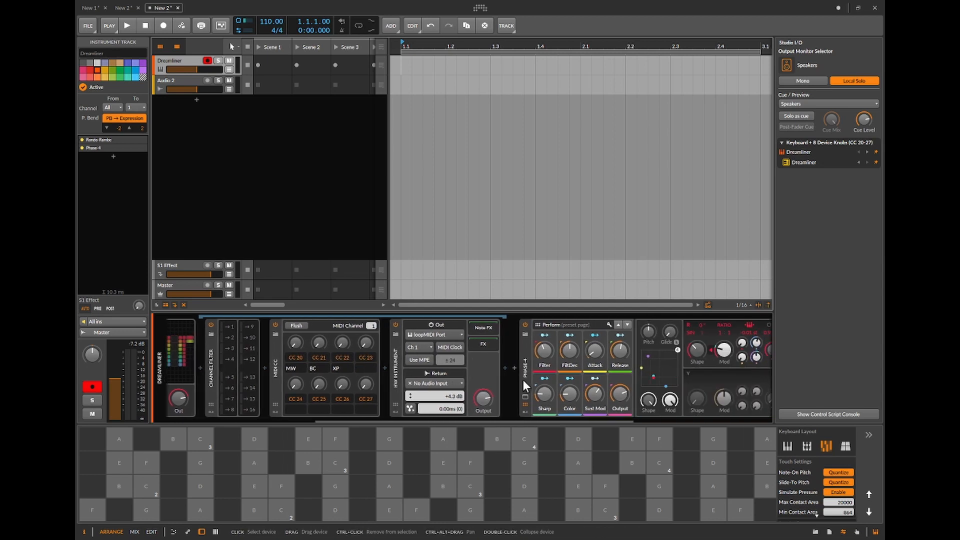
pyautogui.hscroll(-8, 378, 396)
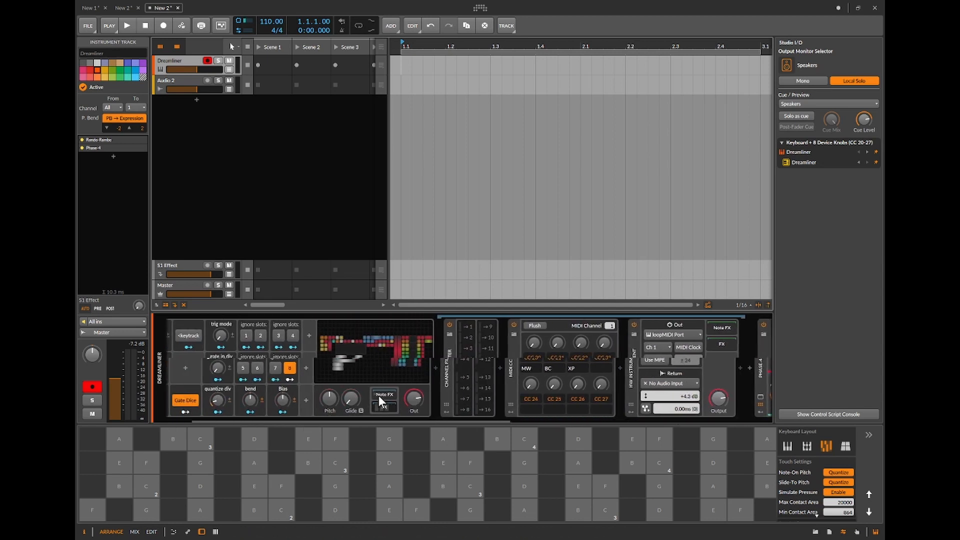
pyautogui.hscroll(-3, 379, 395)
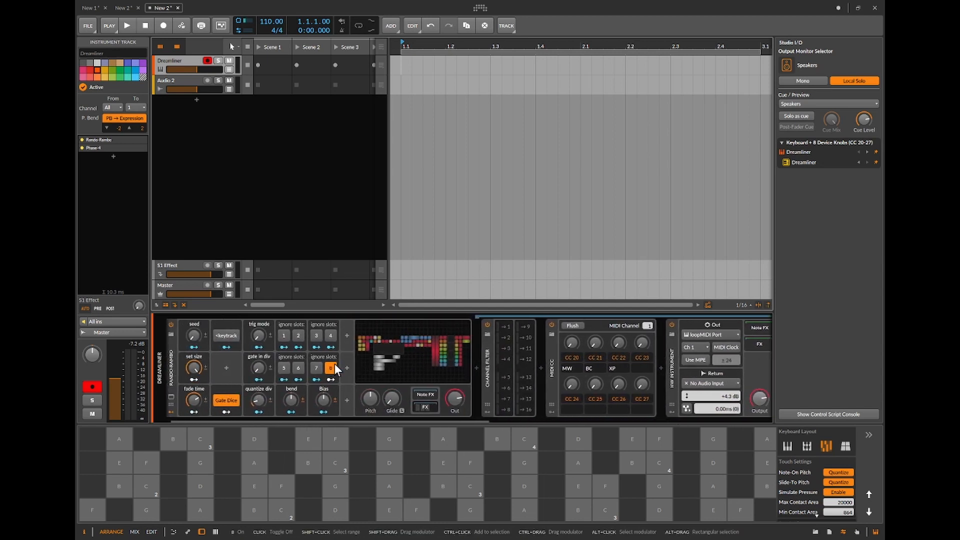
# - Change the controllers' takeover mode to Immediate in the settings
pyautogui.click(484, 9)
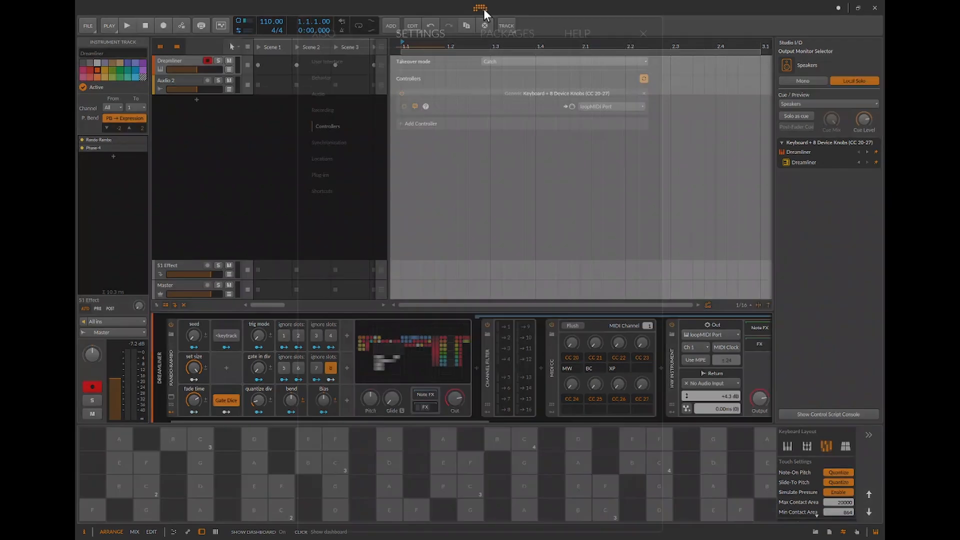
pyautogui.click(504, 63)
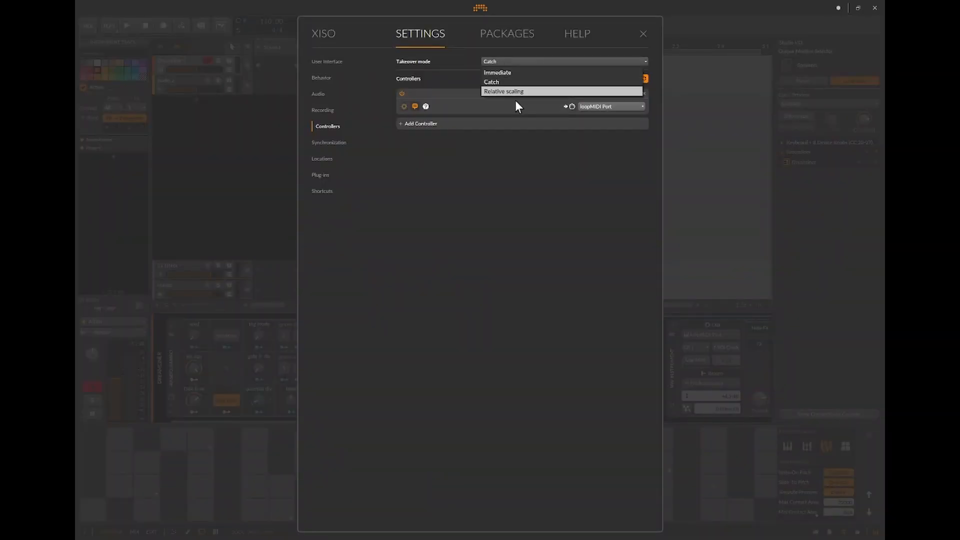
pyautogui.click(515, 73)
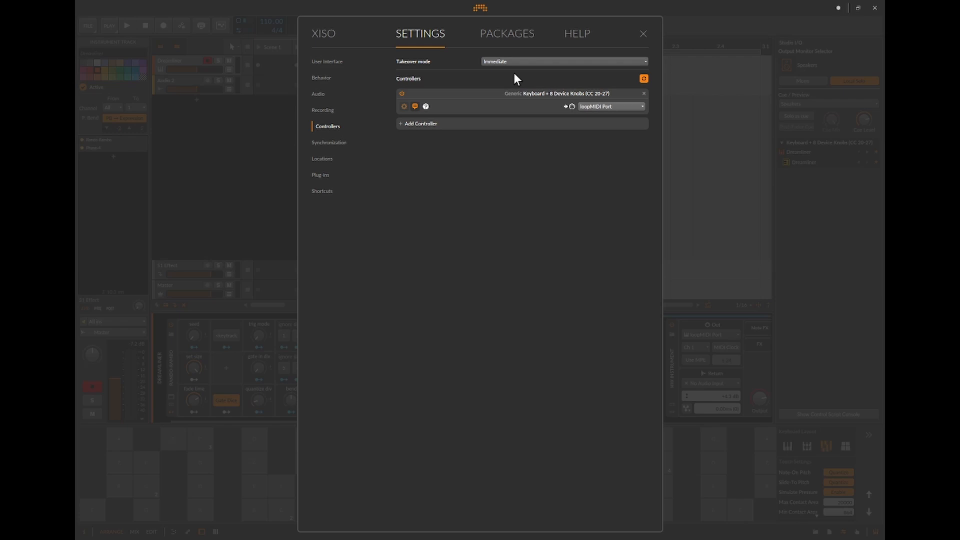
pyautogui.click(643, 34)
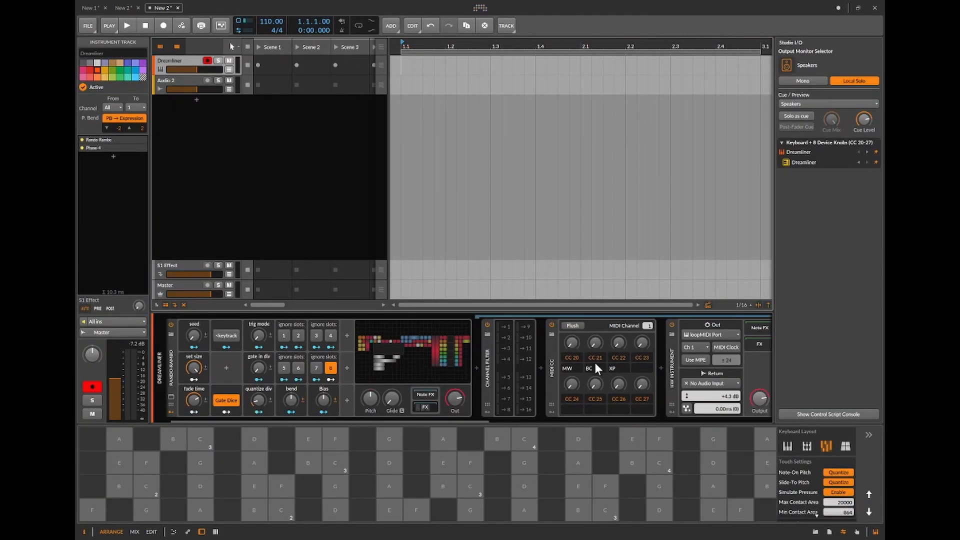
# - Play several notes on the onscreen keyboard to test how the MIDI CCs randomize Phase-4's Perform controls
pyautogui.hscroll(5, 529, 413)
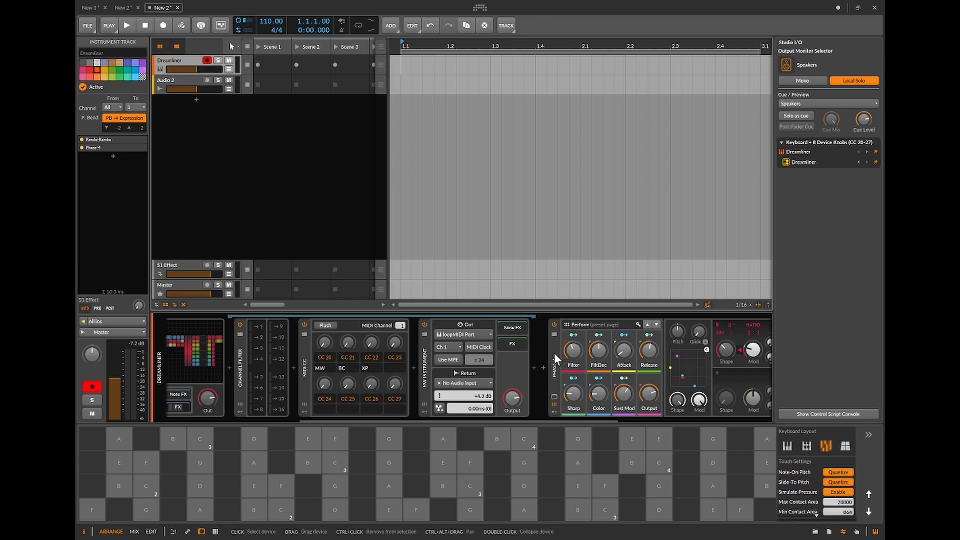
pyautogui.hscroll(5, 526, 364)
pyautogui.hscroll(-3, 526, 364)
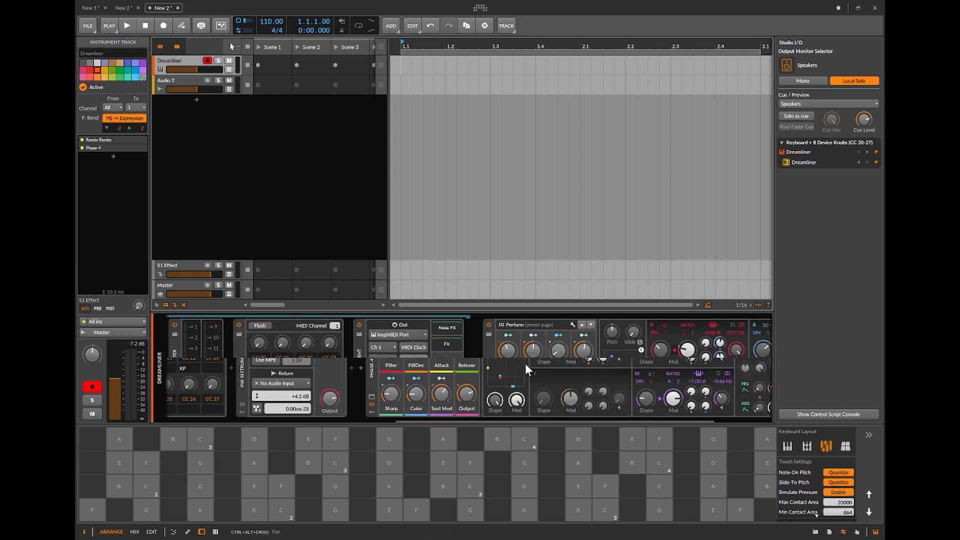
pyautogui.hscroll(-5, 525, 364)
pyautogui.click(515, 473)
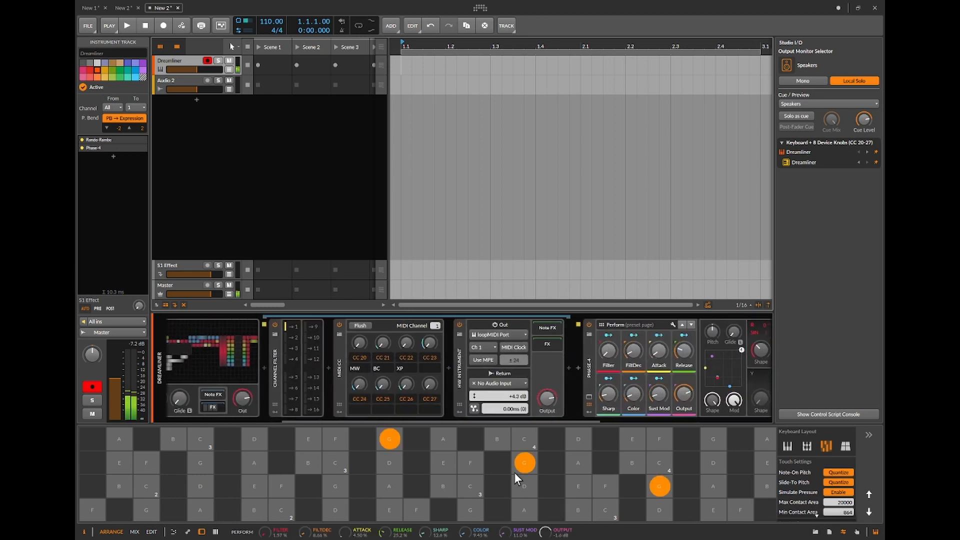
pyautogui.click(595, 460)
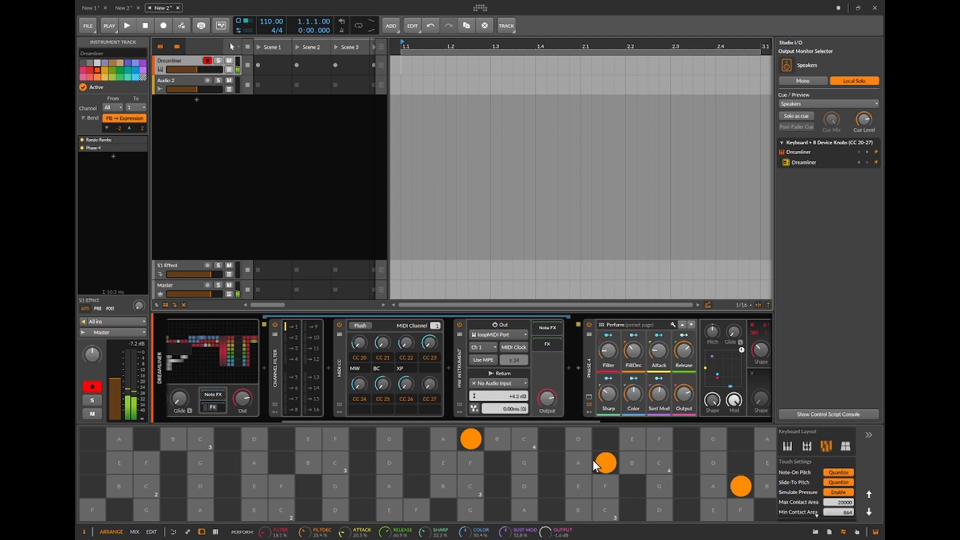
pyautogui.click(522, 461)
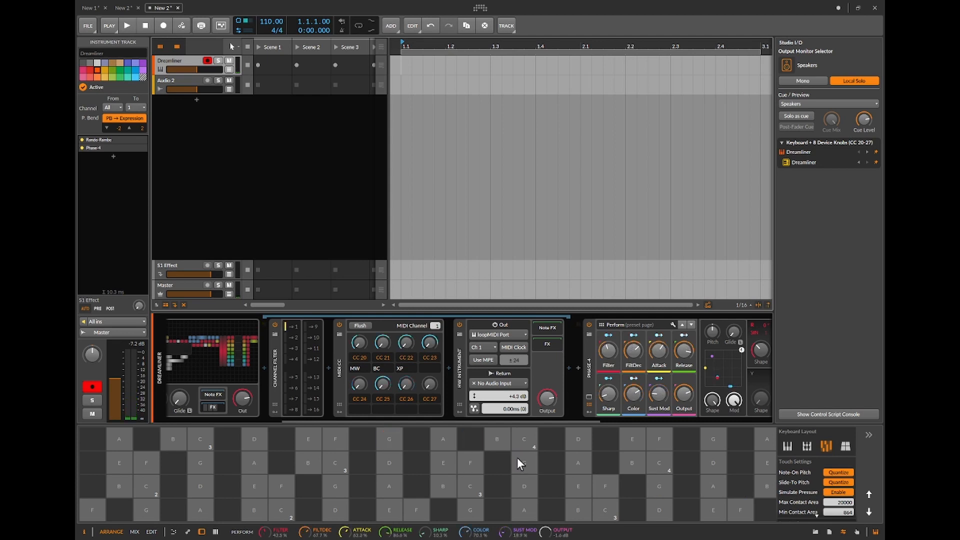
# - Set Rando-Rambo's fade time to 0% and play notes to compare how Phase-4's Perform controls change
pyautogui.click(531, 454)
pyautogui.scroll(5, 572, 370)
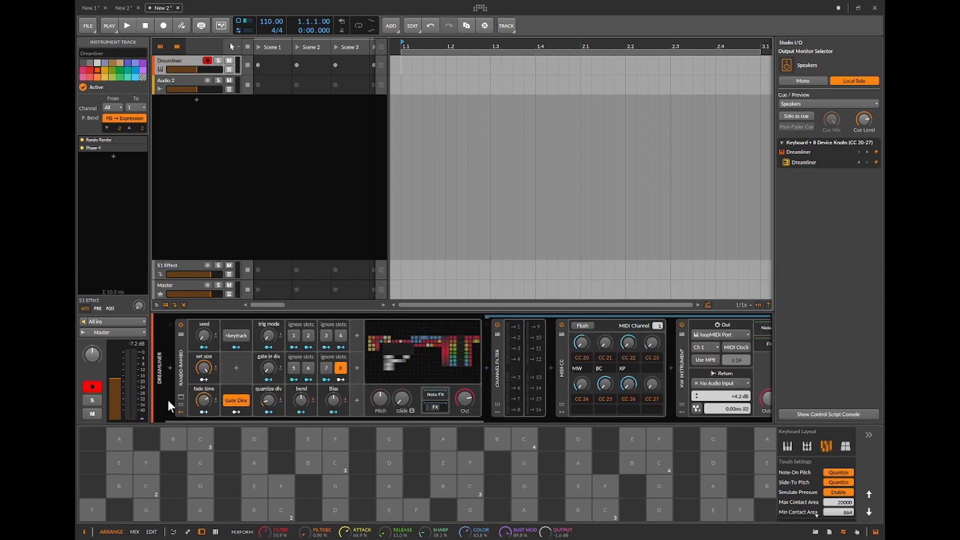
pyautogui.moveTo(205, 400); pyautogui.dragTo(204, 412)
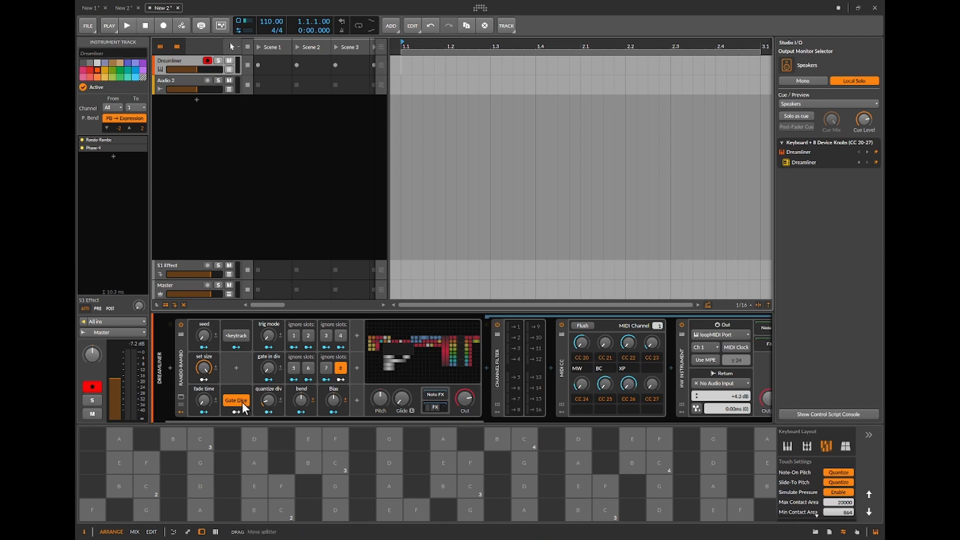
pyautogui.scroll(-5, 518, 383)
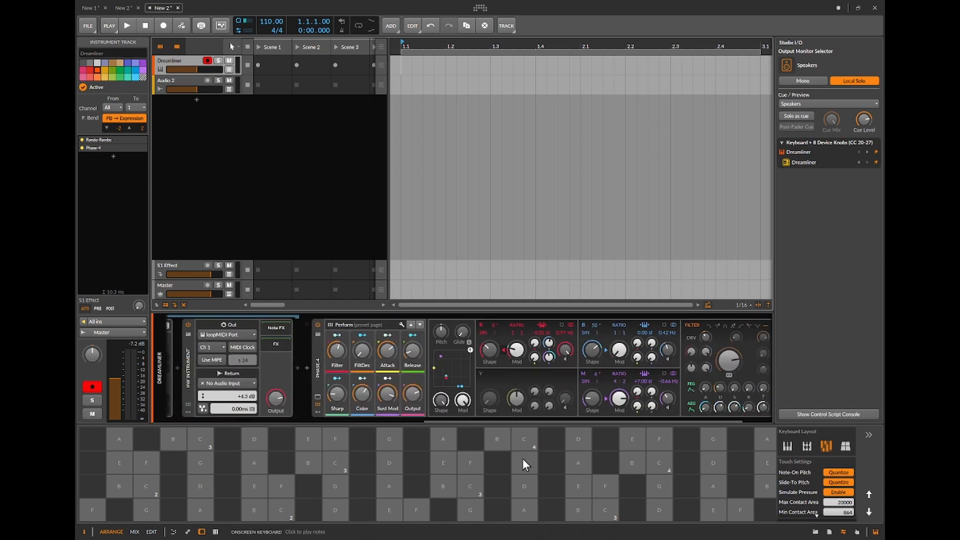
pyautogui.click(429, 458)
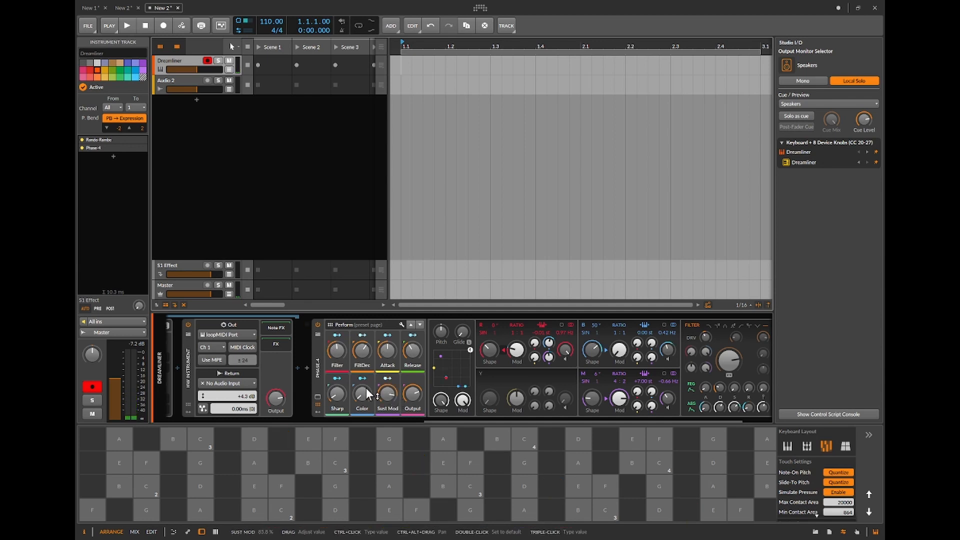
# - Raise Rando-Rambo's fade time to roughly mid range and turn off Gate Dice
pyautogui.scroll(5, 366, 388)
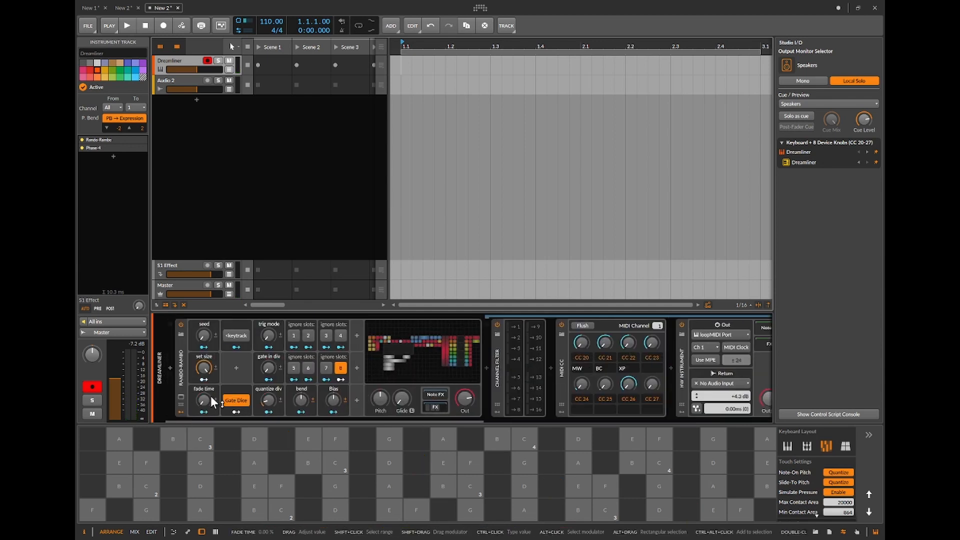
pyautogui.moveTo(211, 402); pyautogui.dragTo(211, 380)
pyautogui.click(236, 401)
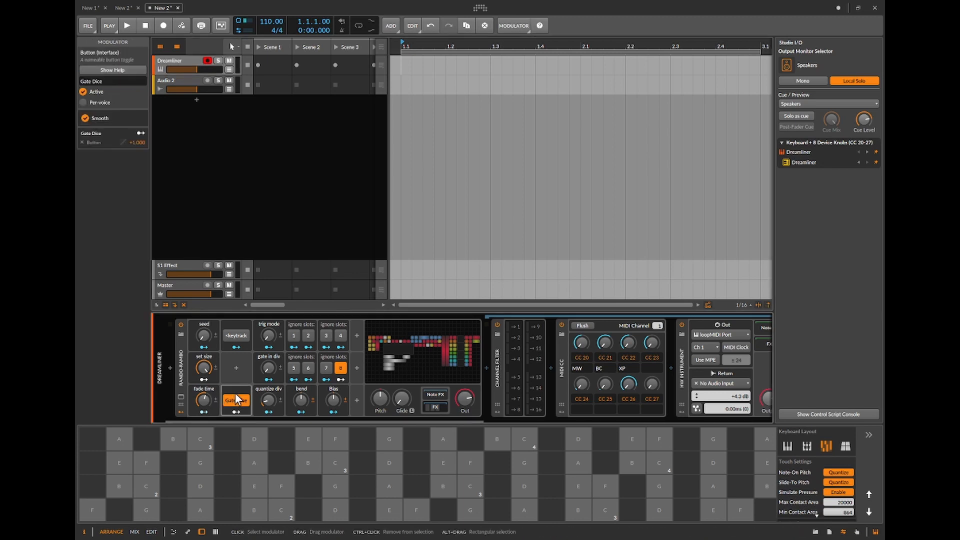
pyautogui.click(234, 399)
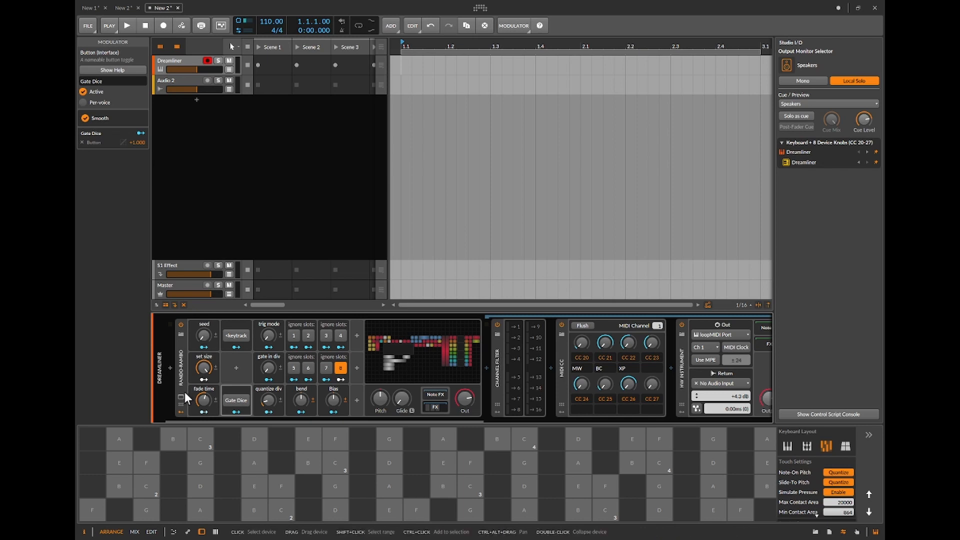
# - Hide Rando-Rambo's main panel and remote controls so only its modulators remain beside Phase-4
pyautogui.click(179, 369)
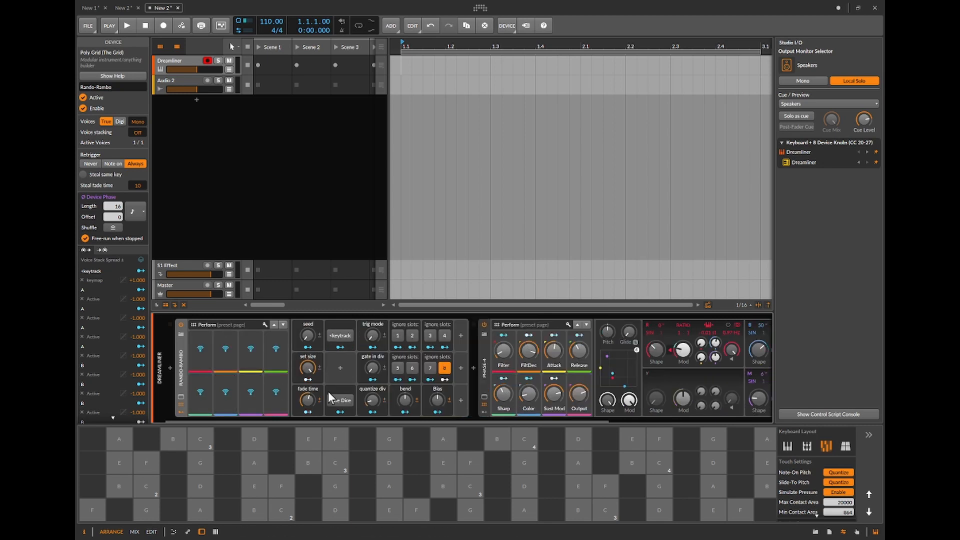
pyautogui.click(183, 405)
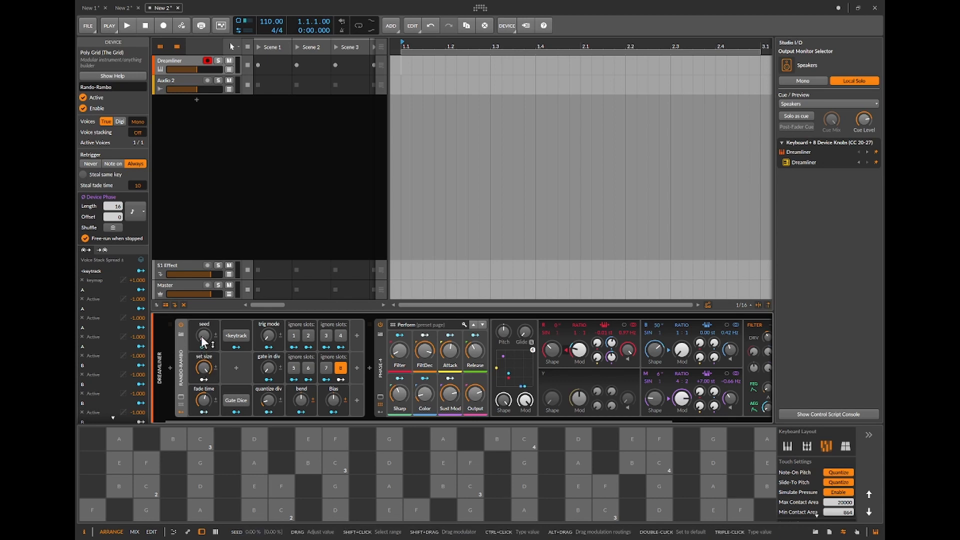
# - Try different seed and set size values in Rando-Rambo, finishing with the seed at 10.5% and set size at maximum
pyautogui.moveTo(202, 337); pyautogui.dragTo(201, 282)
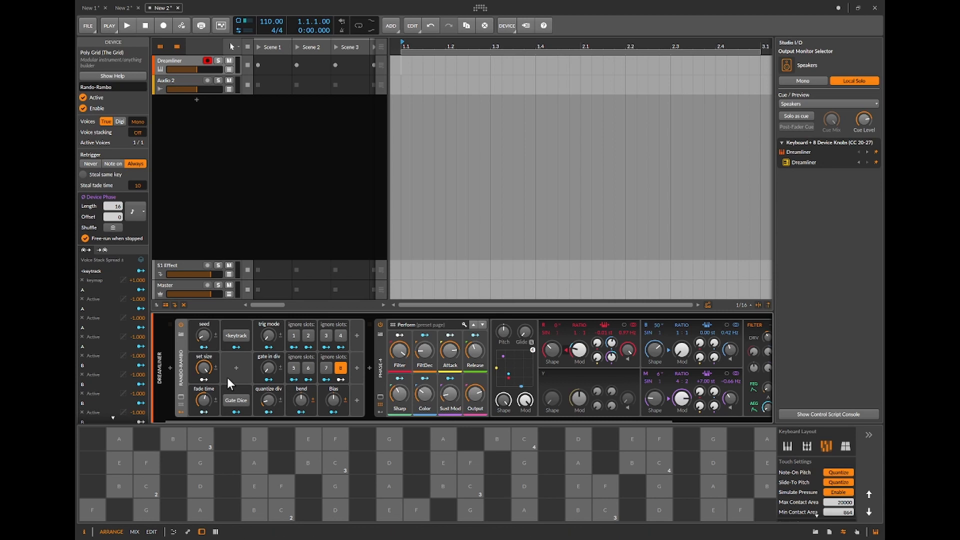
pyautogui.click(203, 369)
pyautogui.moveTo(204, 369); pyautogui.dragTo(203, 395)
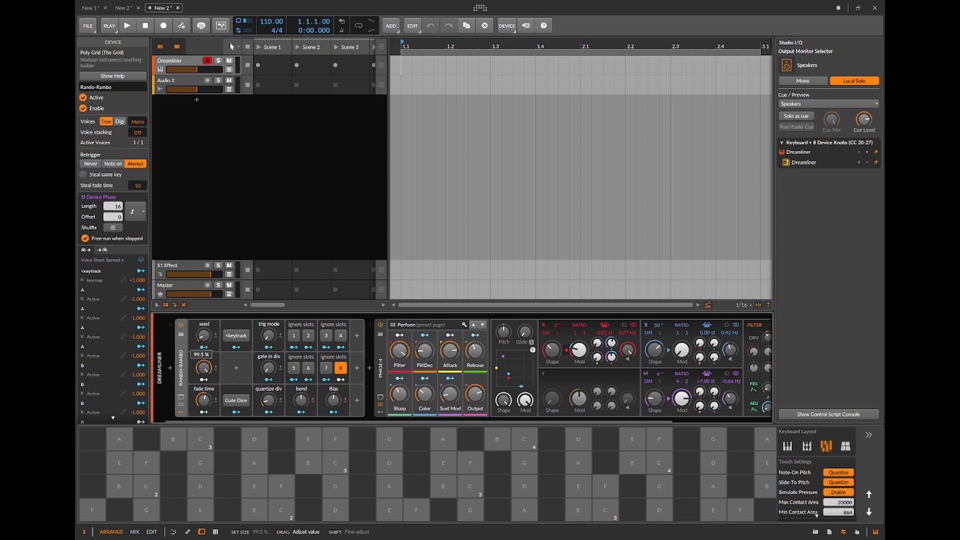
pyautogui.click(205, 336)
pyautogui.moveTo(205, 336); pyautogui.dragTo(204, 326)
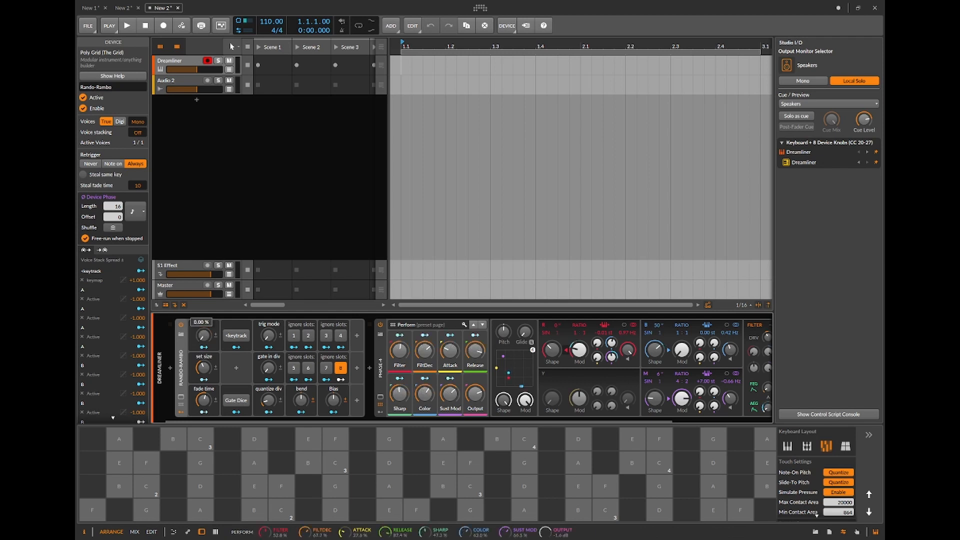
pyautogui.click(207, 371)
pyautogui.moveTo(208, 373)
pyautogui.mouseDown()
pyautogui.moveTo(208, 360)
pyautogui.moveTo(208, 373)
pyautogui.mouseUp()
pyautogui.hotkey('ctrl', 'Return')
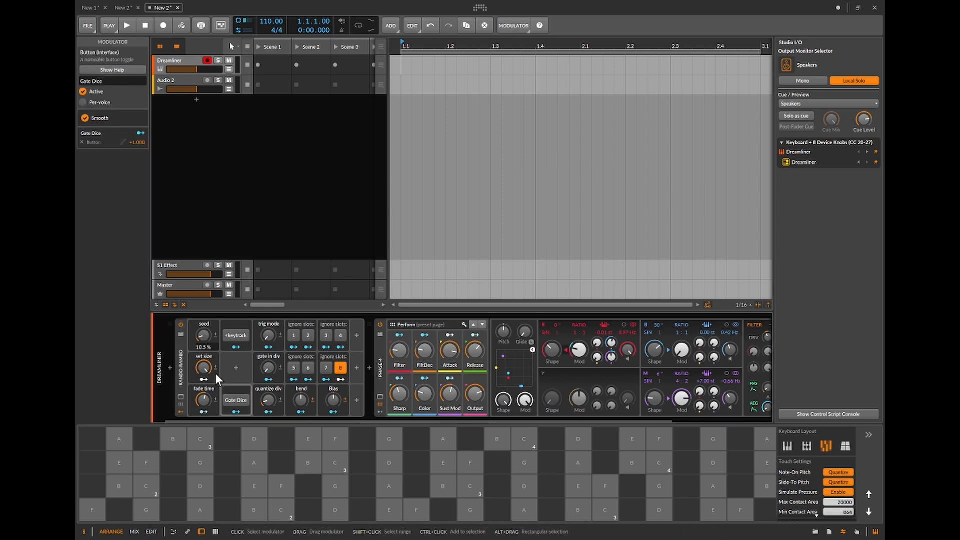
pyautogui.press('Escape')
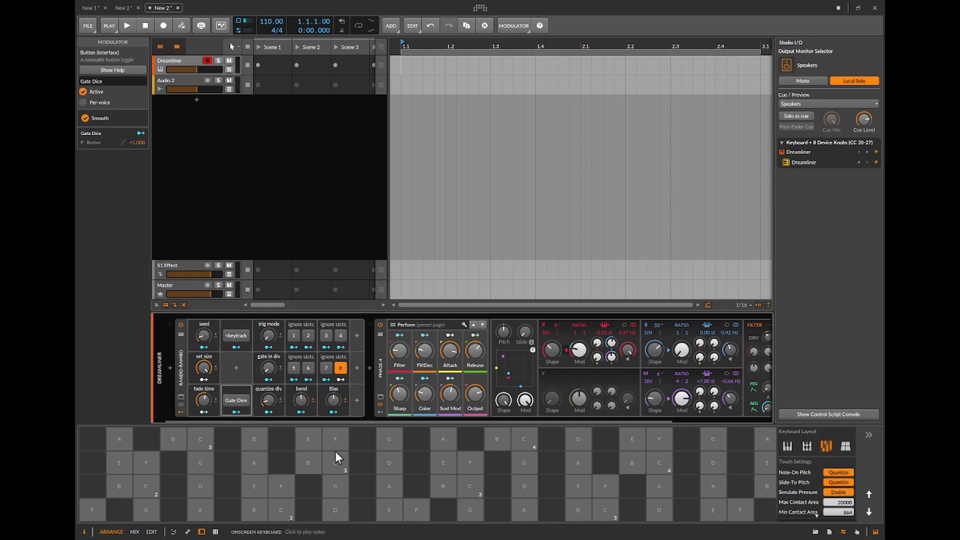
# - Play notes while switching Rando-Rambo's seed to 50% and back to about 10% to compare the randomized Phase-4 settings
pyautogui.click(336, 452)
pyautogui.click(450, 473)
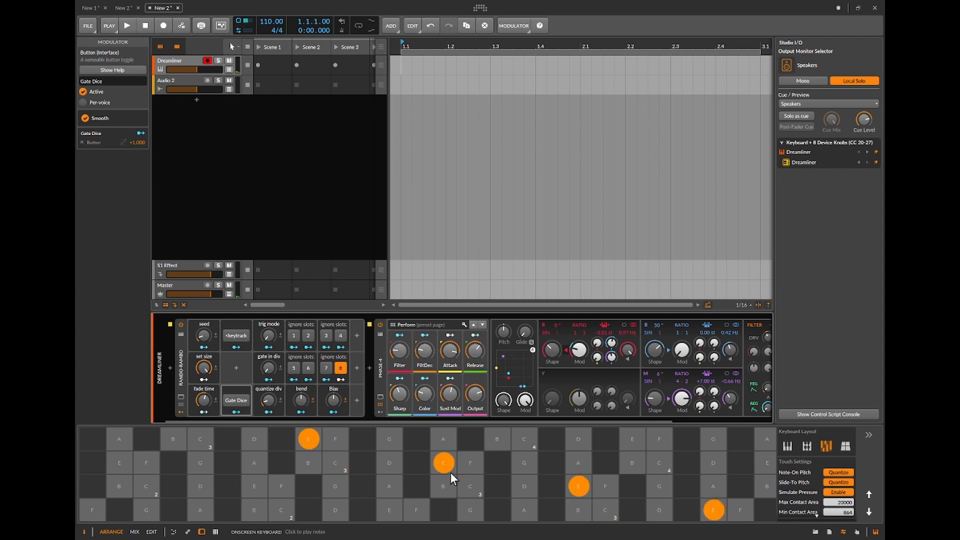
pyautogui.keyDown('ctrl'); pyautogui.click(206, 332); pyautogui.keyUp('ctrl')
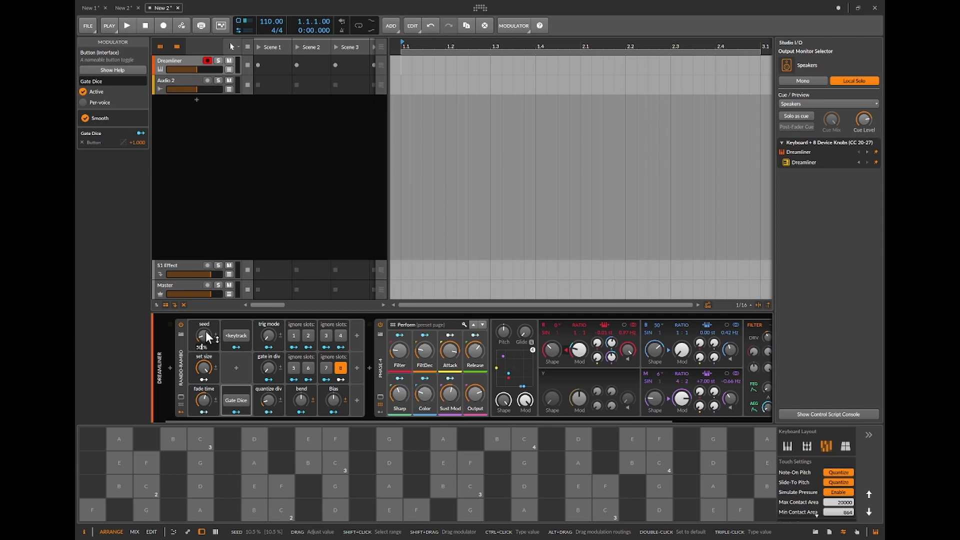
pyautogui.press('Escape')
pyautogui.click(257, 471)
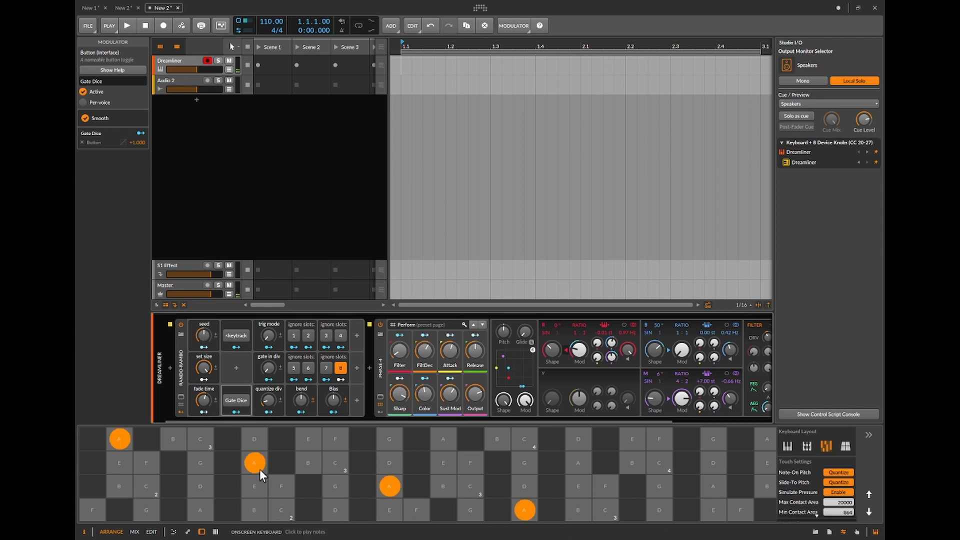
pyautogui.keyDown('ctrl'); pyautogui.click(201, 338); pyautogui.keyUp('ctrl')
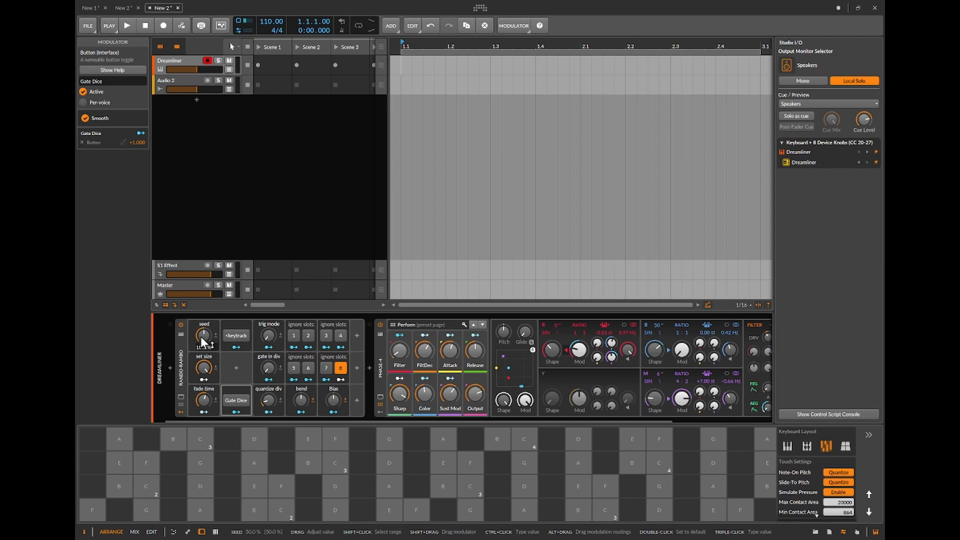
pyautogui.press('Escape')
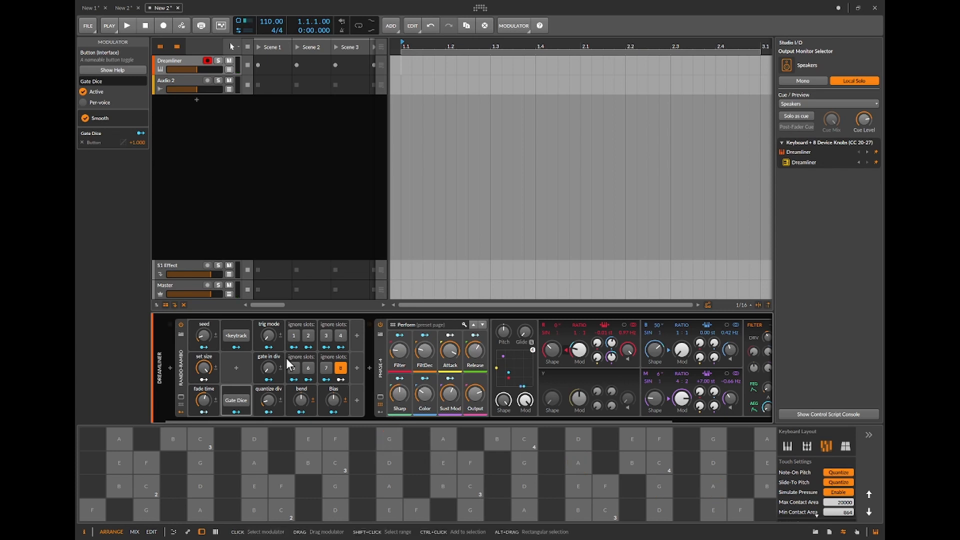
# - Examine the project info and the Save Preset to Library options for Phase-4, leaving without saving
pyautogui.click(828, 533)
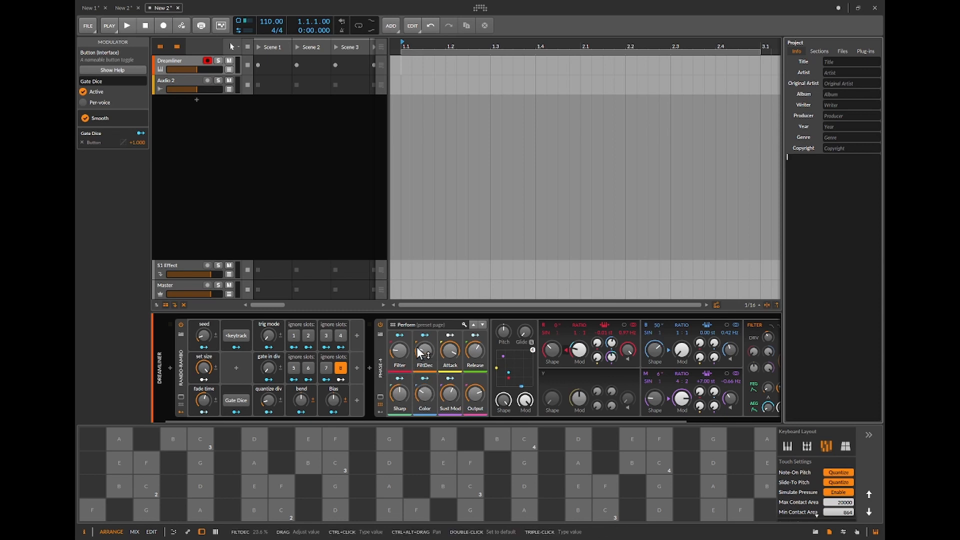
pyautogui.click(381, 370)
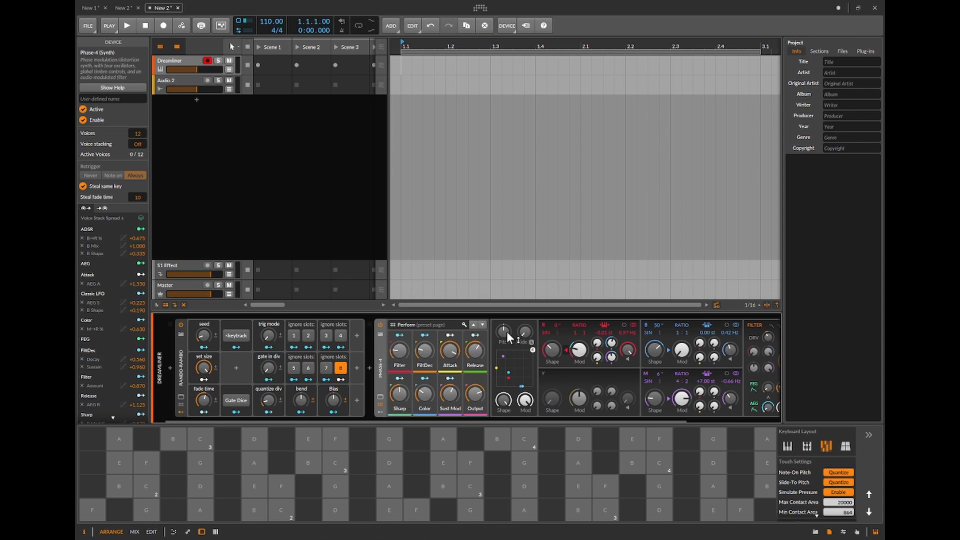
pyautogui.rightClick(384, 357)
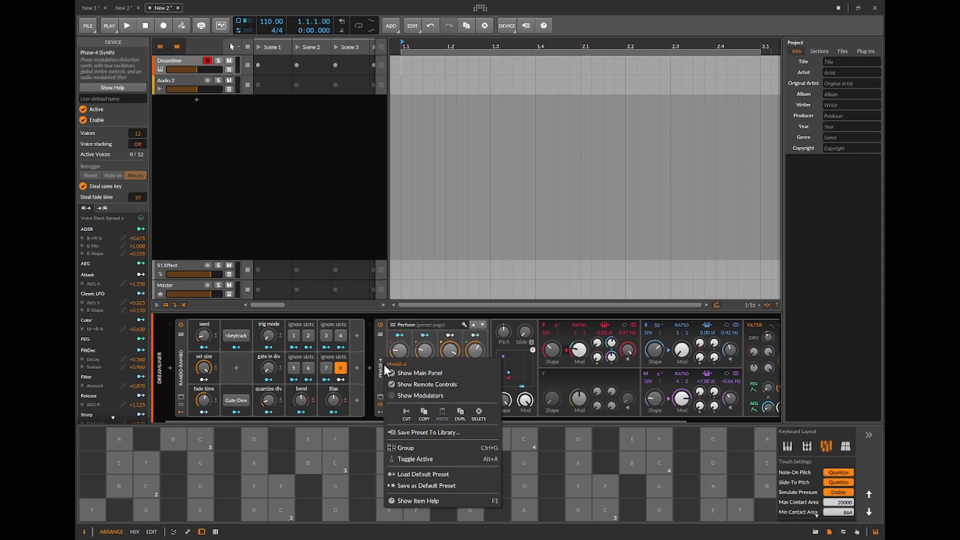
pyautogui.click(432, 433)
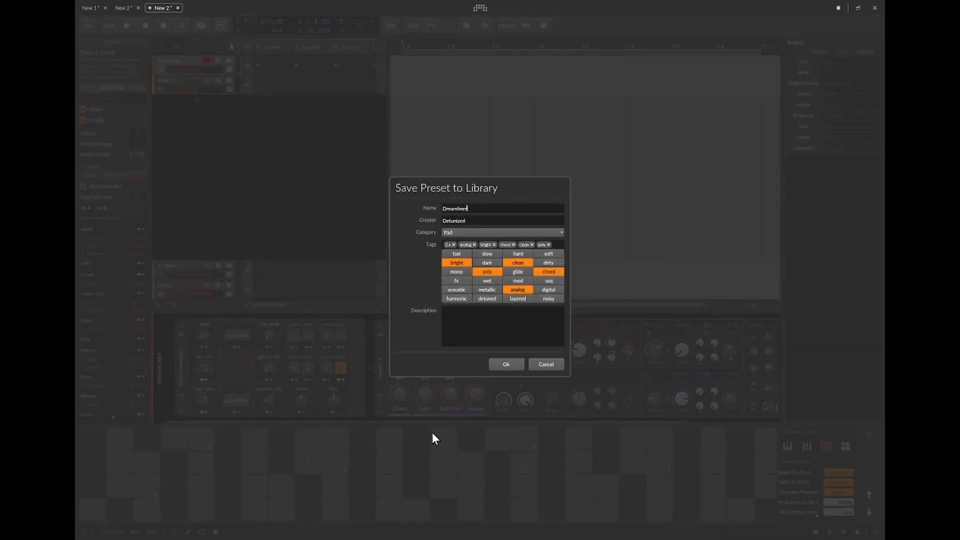
pyautogui.click(555, 360)
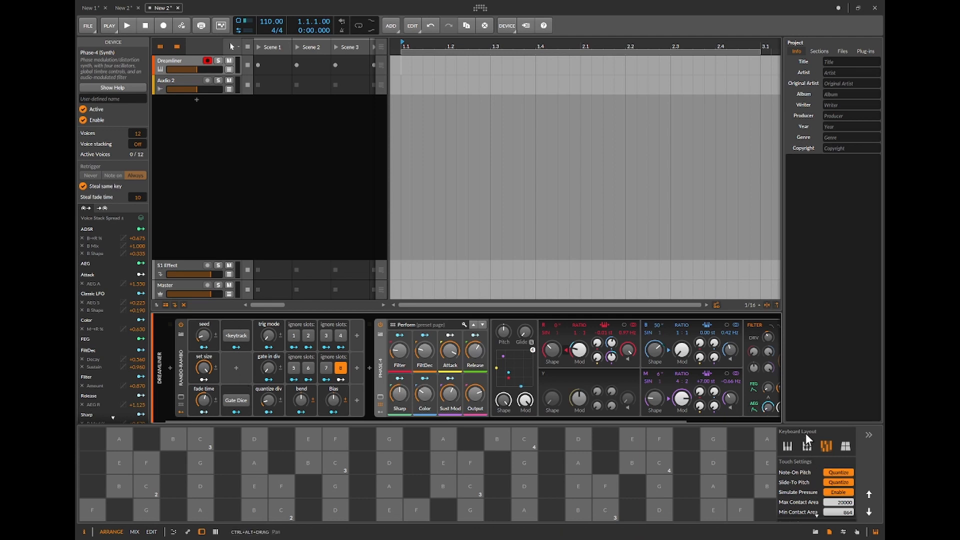
pyautogui.click(844, 532)
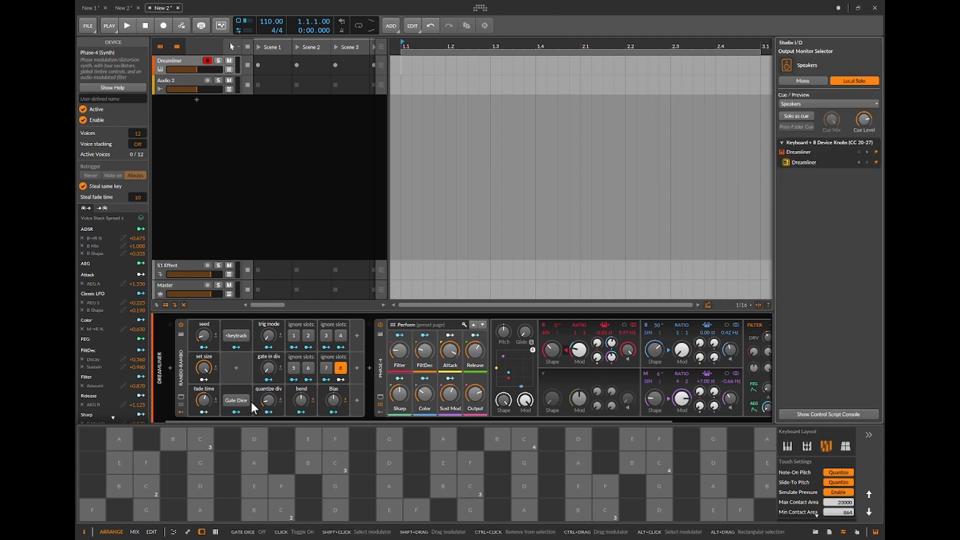
# - Turn on Gate Dice in Rando-Rambo and play several notes to test the note-triggered randomization of Phase-4
pyautogui.click(227, 401)
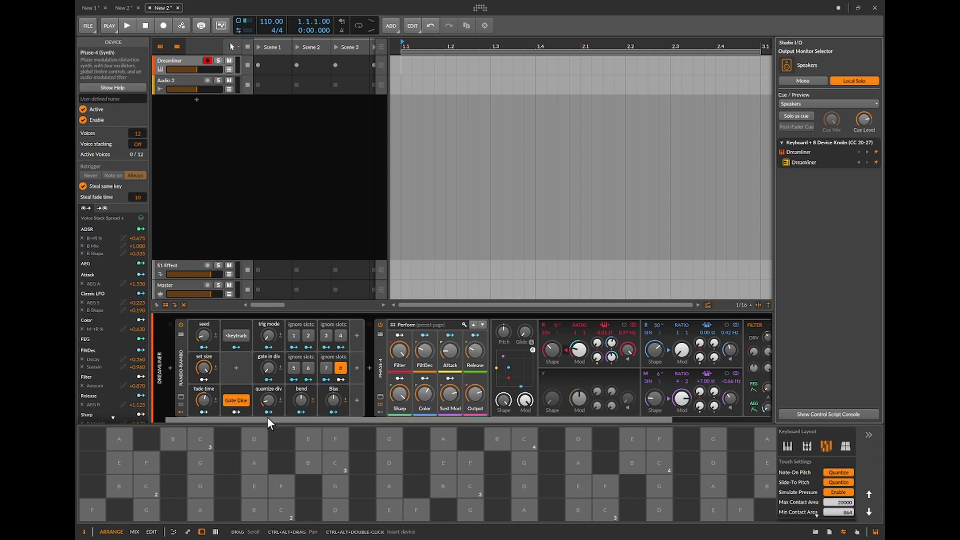
pyautogui.click(351, 467)
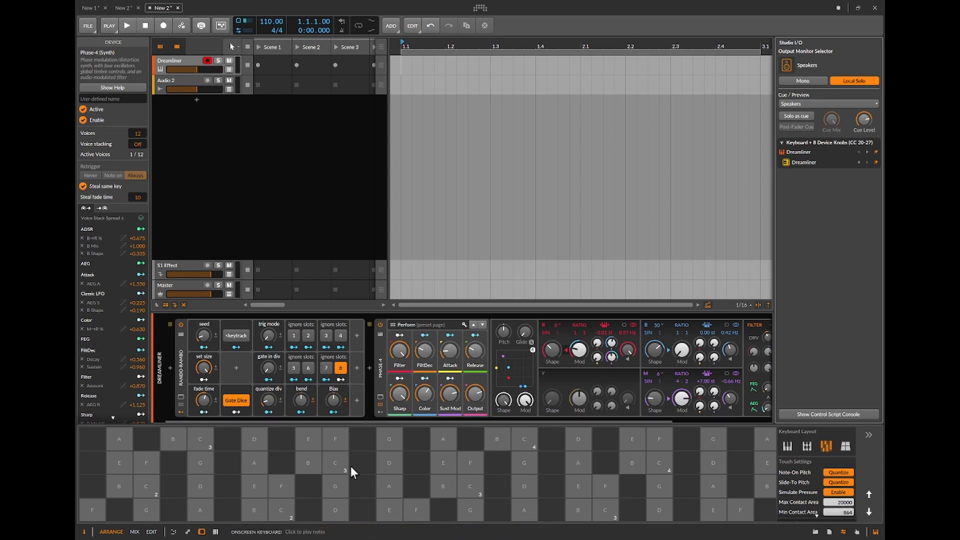
pyautogui.click(288, 480)
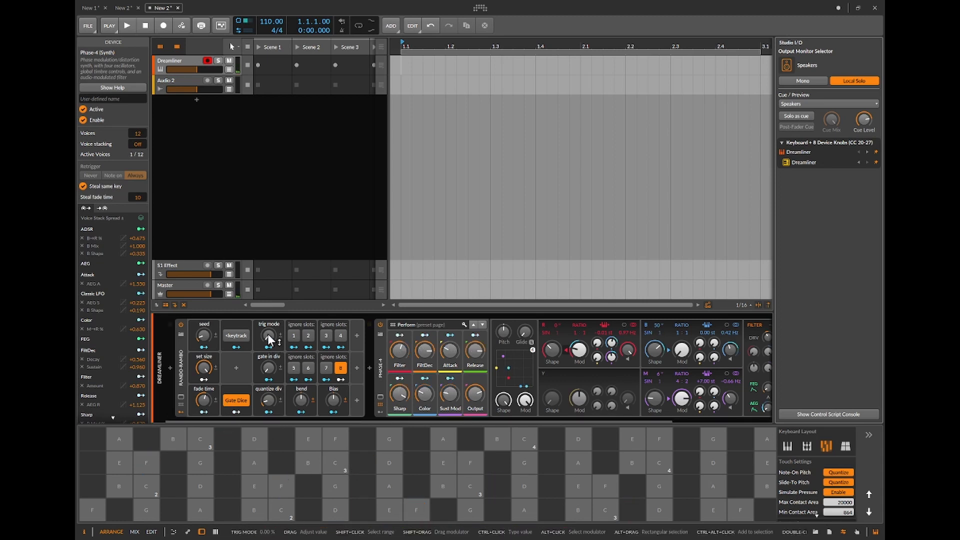
pyautogui.moveTo(267, 332); pyautogui.dragTo(268, 332)
pyautogui.click(413, 487)
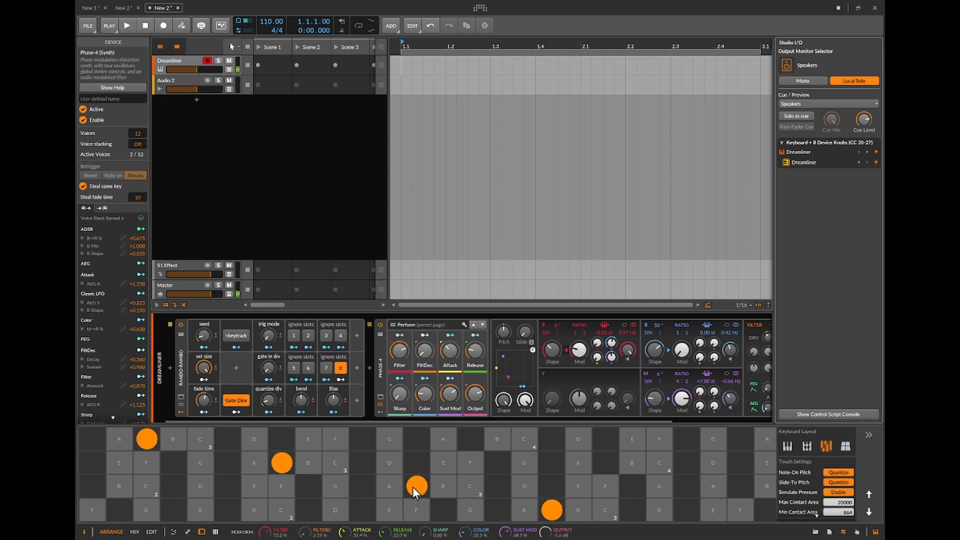
pyautogui.click(453, 474)
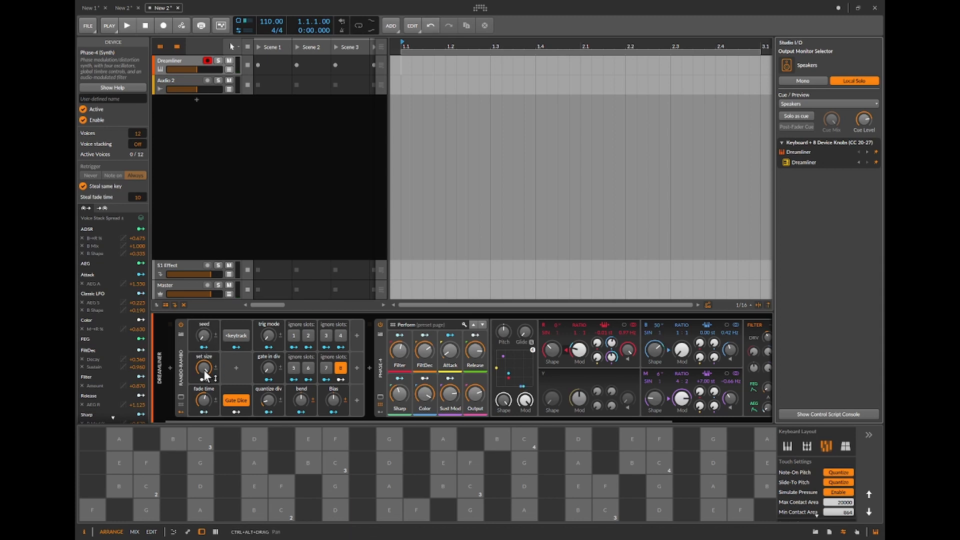
# - Lower Rando-Rambo's set size to see its effect on Phase-4's Perform controls, and return it to maximum
pyautogui.moveTo(202, 365); pyautogui.dragTo(203, 400)
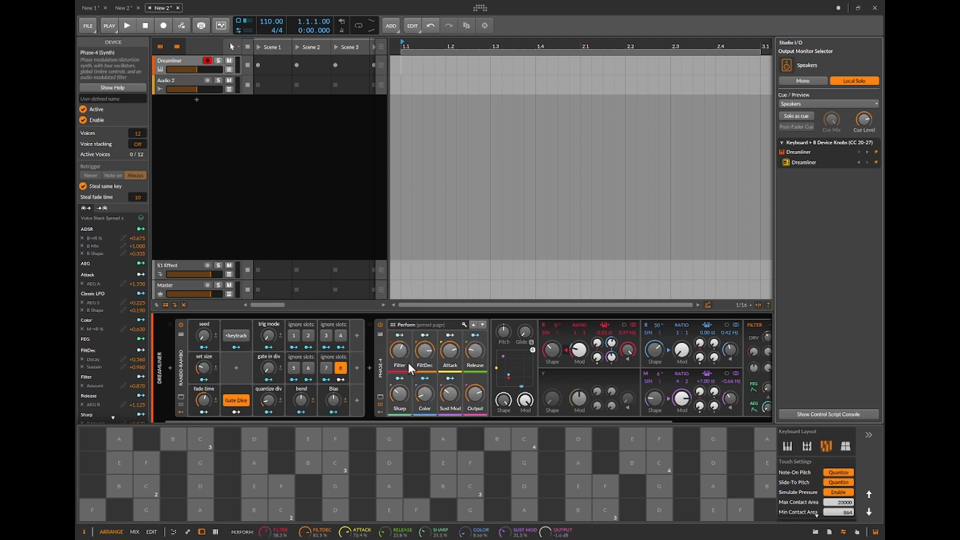
pyautogui.moveTo(202, 368); pyautogui.dragTo(202, 330)
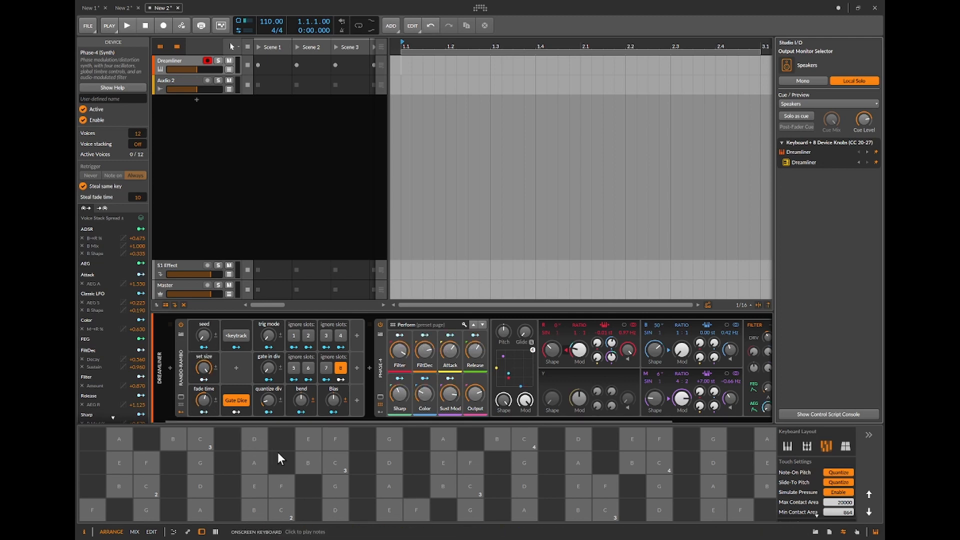
# - Raise Rando-Rambo's trig mode to mid range and increase its gate in div
pyautogui.moveTo(269, 331); pyautogui.dragTo(269, 330)
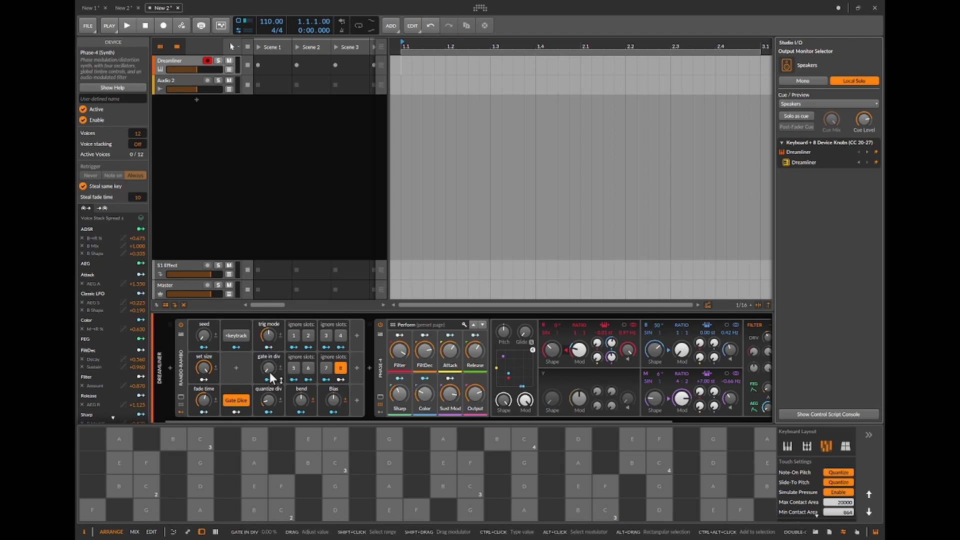
pyautogui.moveTo(269, 372); pyautogui.dragTo(269, 363)
# - Show Rando-Rambo's main panel again and open its Grid patch in the editor
pyautogui.click(179, 371)
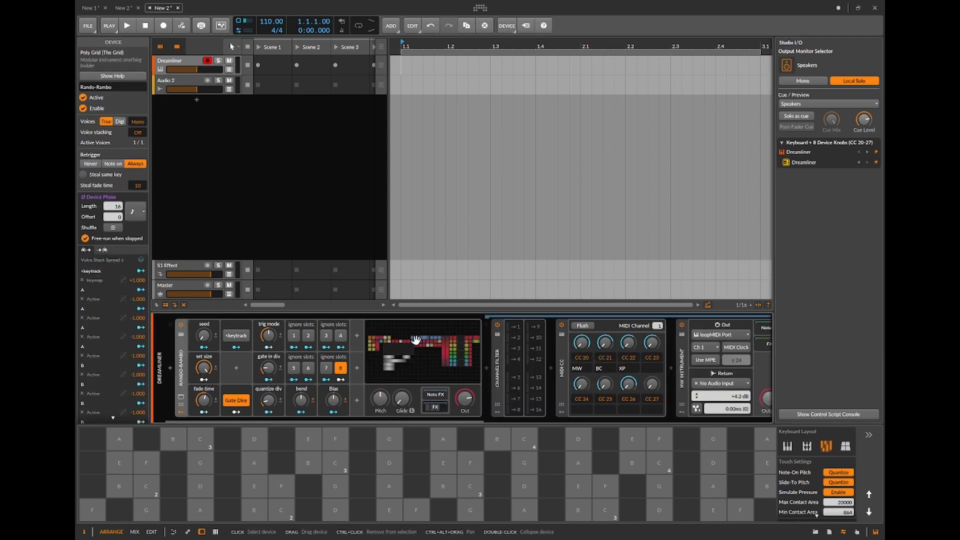
pyautogui.click(180, 397)
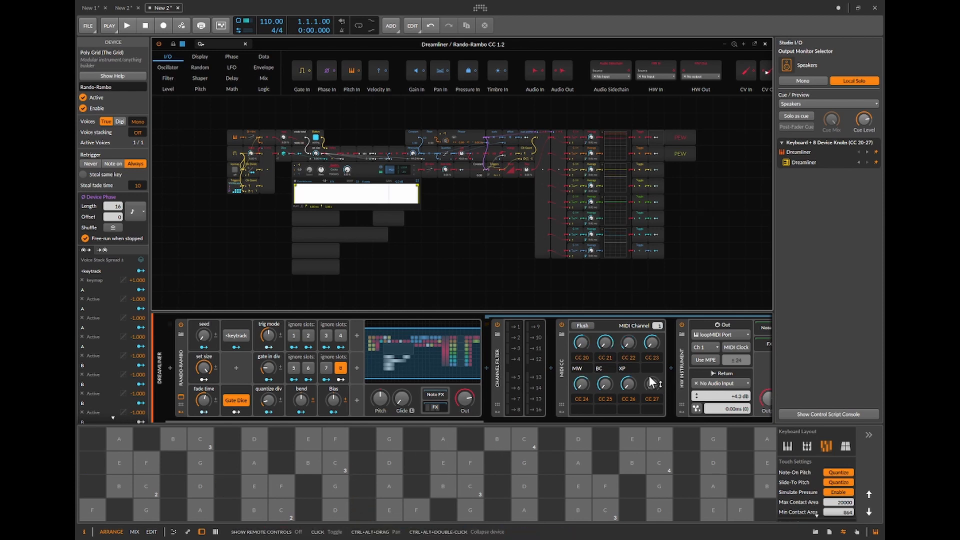
# - Play notes to test Rando-Rambo's triggering while lowering its gate in div, and check the Device Phase timebase options
pyautogui.click(347, 487)
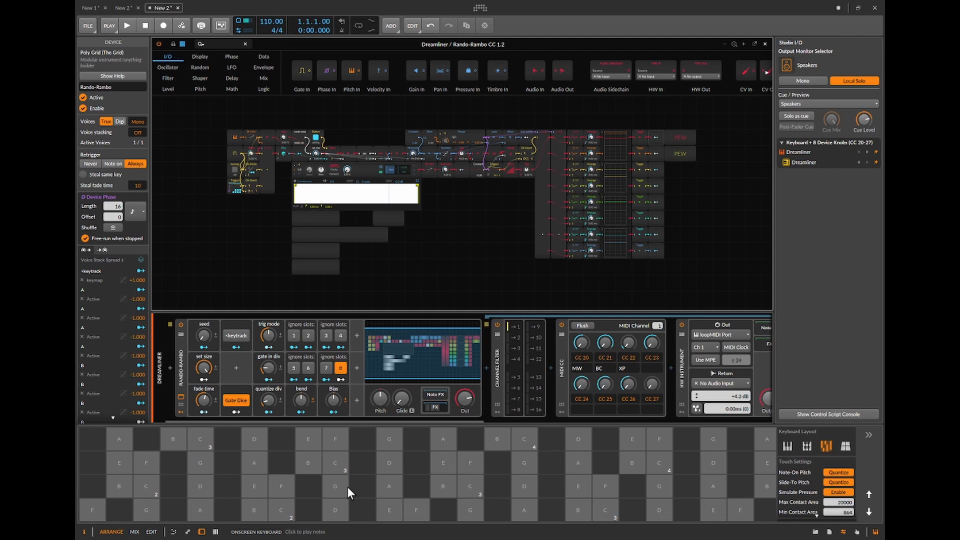
pyautogui.click(347, 487)
pyautogui.moveTo(272, 366); pyautogui.dragTo(271, 375)
pyautogui.click(323, 468)
pyautogui.click(323, 468)
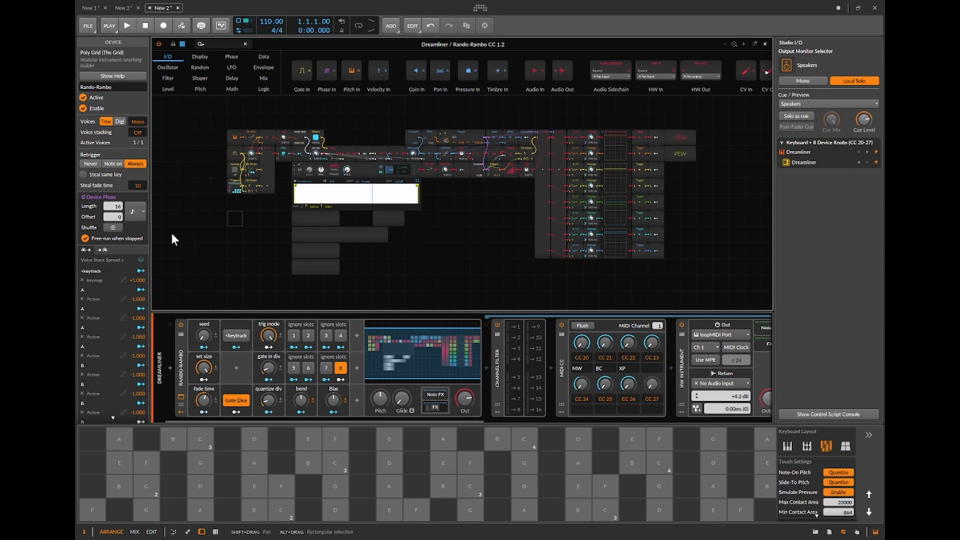
pyautogui.click(140, 211)
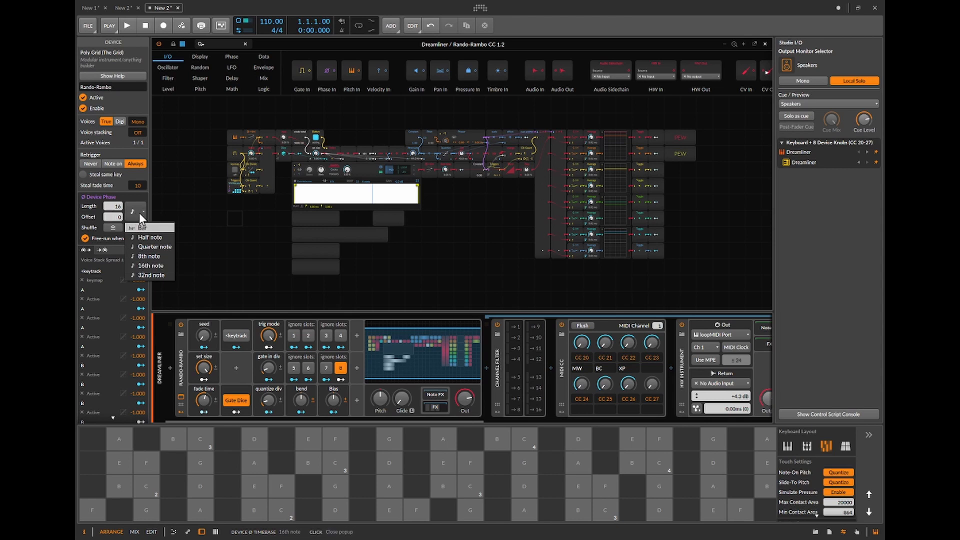
pyautogui.click(139, 193)
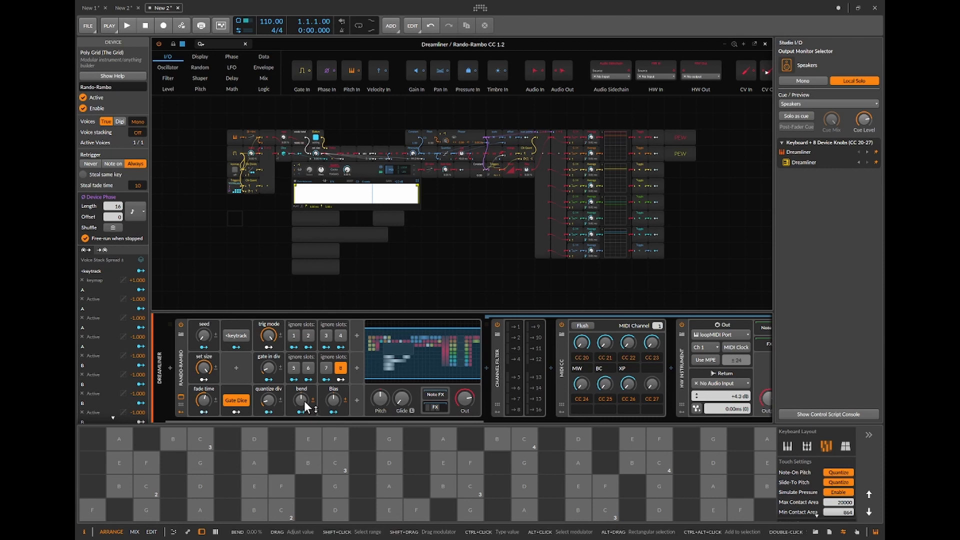
# - Set Rando-Rambo's trig mode to 0 % and try positive and negative bend amounts while playing notes
pyautogui.moveTo(303, 401); pyautogui.dragTo(303, 384)
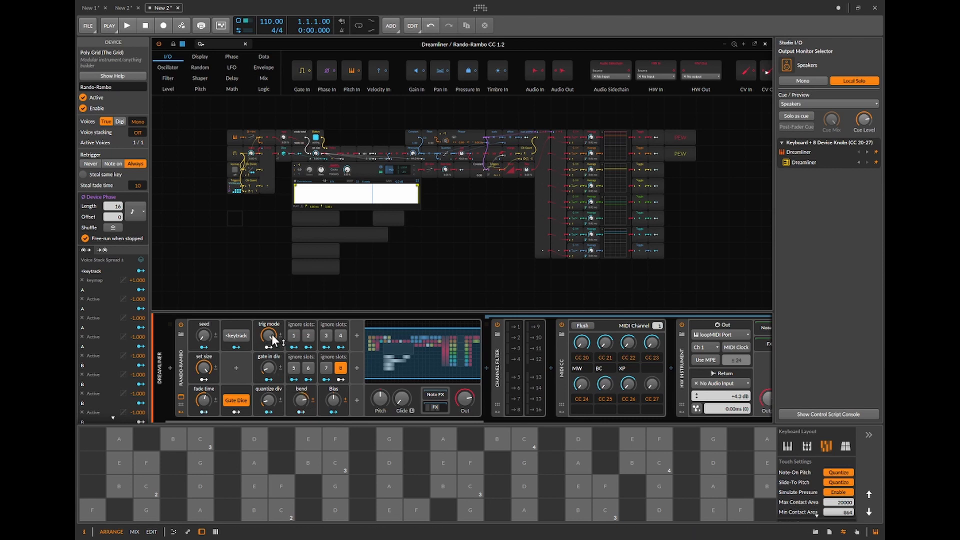
pyautogui.moveTo(271, 334); pyautogui.dragTo(272, 369)
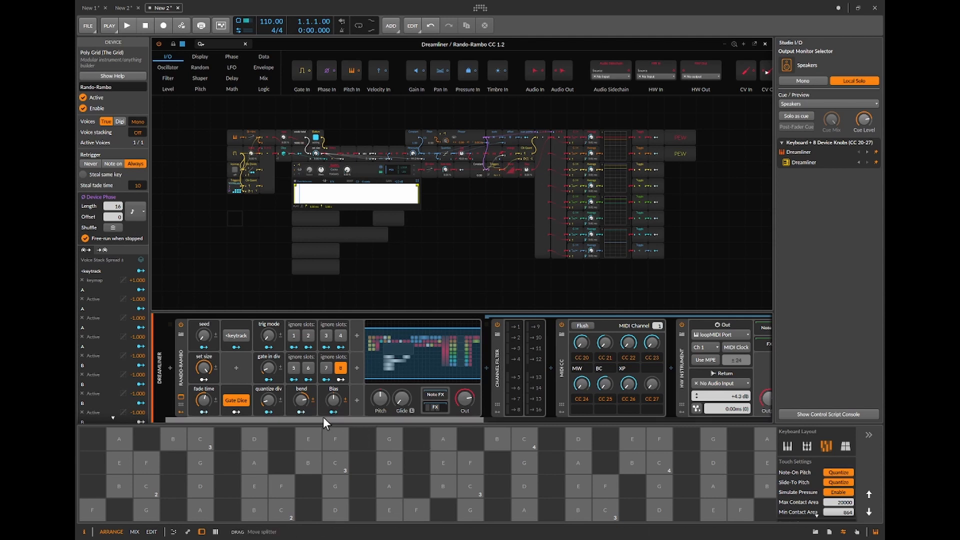
pyautogui.moveTo(305, 402); pyautogui.dragTo(306, 424)
pyautogui.click(337, 467)
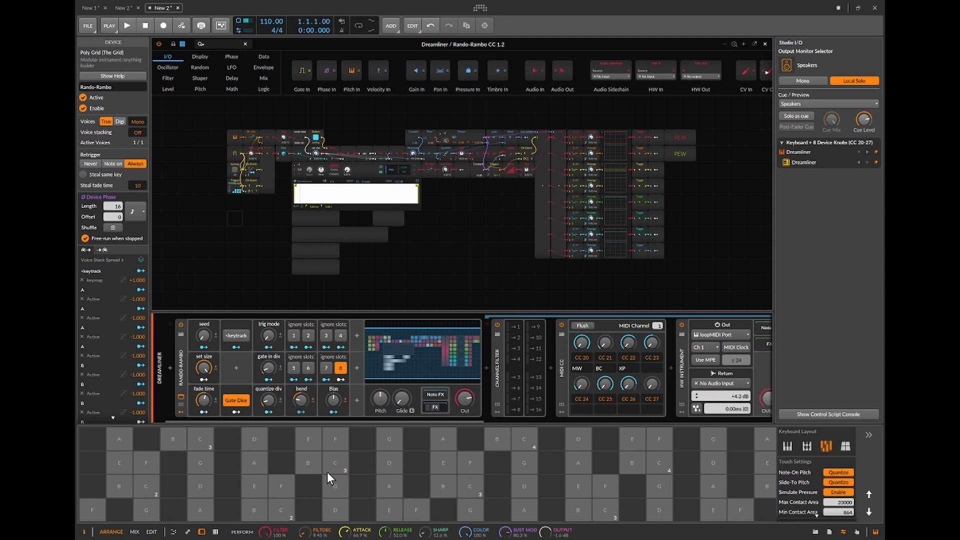
pyautogui.click(328, 472)
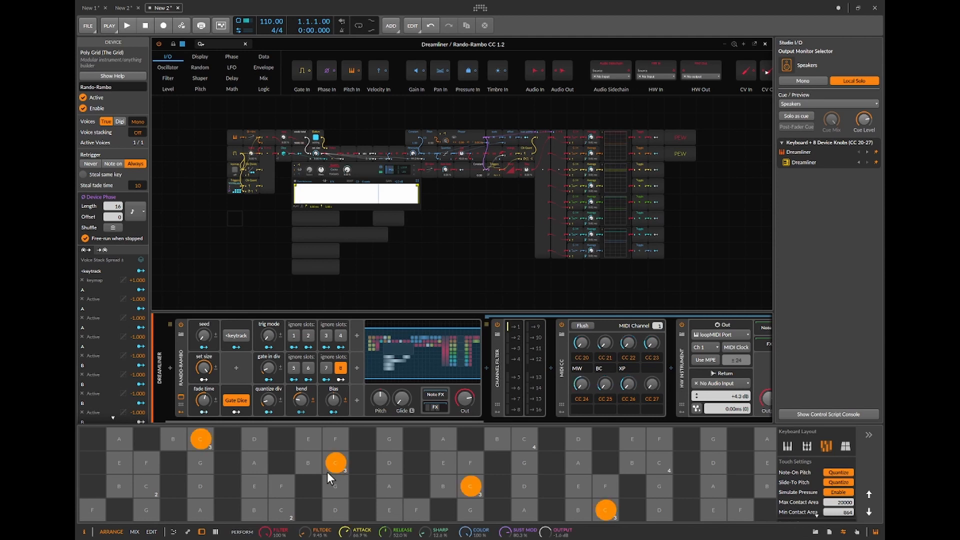
# - Reset Rando-Rambo's bend to its default and raise the bias to 27 %
pyautogui.doubleClick(299, 401)
pyautogui.moveTo(333, 400); pyautogui.dragTo(301, 408)
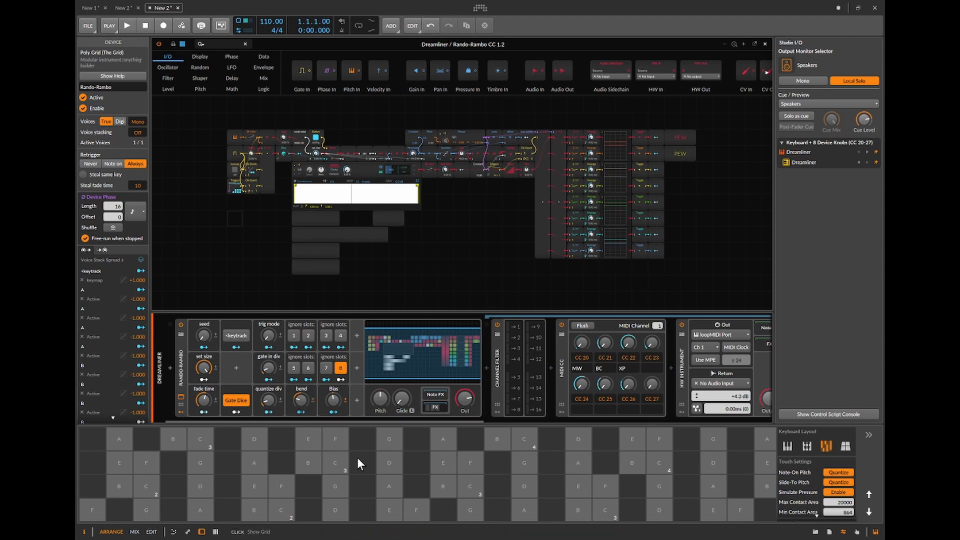
pyautogui.doubleClick(301, 400)
pyautogui.moveTo(333, 400)
pyautogui.mouseDown()
pyautogui.moveTo(332, 415)
pyautogui.moveTo(332, 386)
pyautogui.mouseUp()
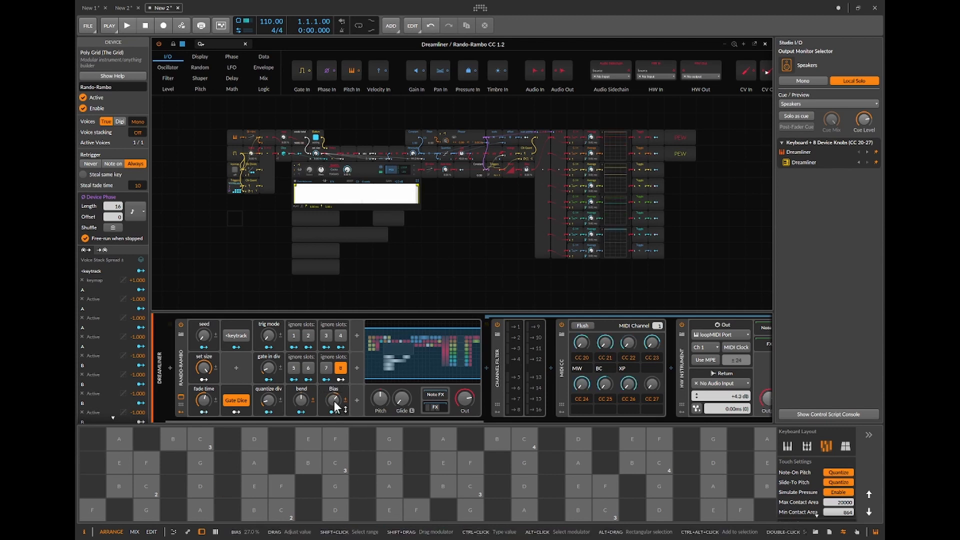
# - Look through the device chain up to Phase-4 and close Rando-Rambo's Grid editor
pyautogui.scroll(-5, 334, 401)
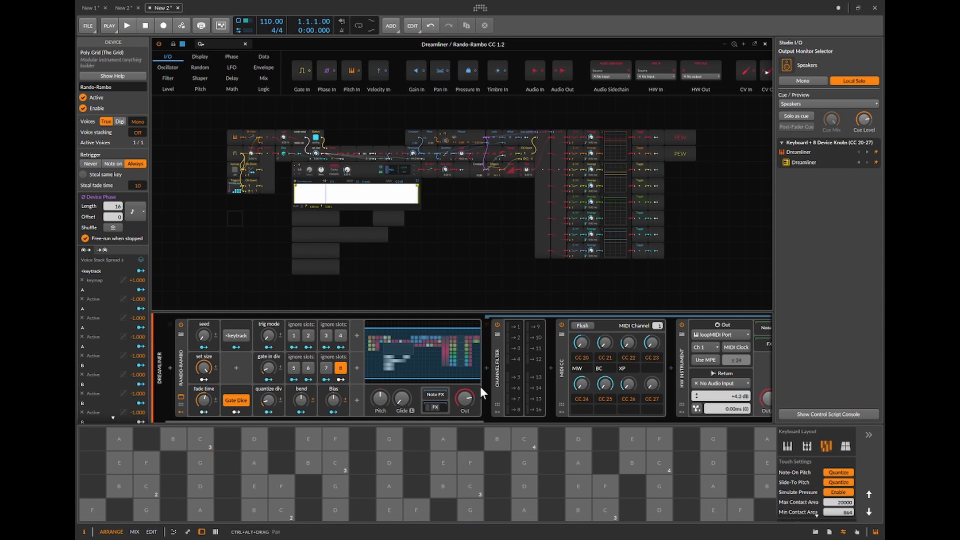
pyautogui.hscroll(5, 423, 386)
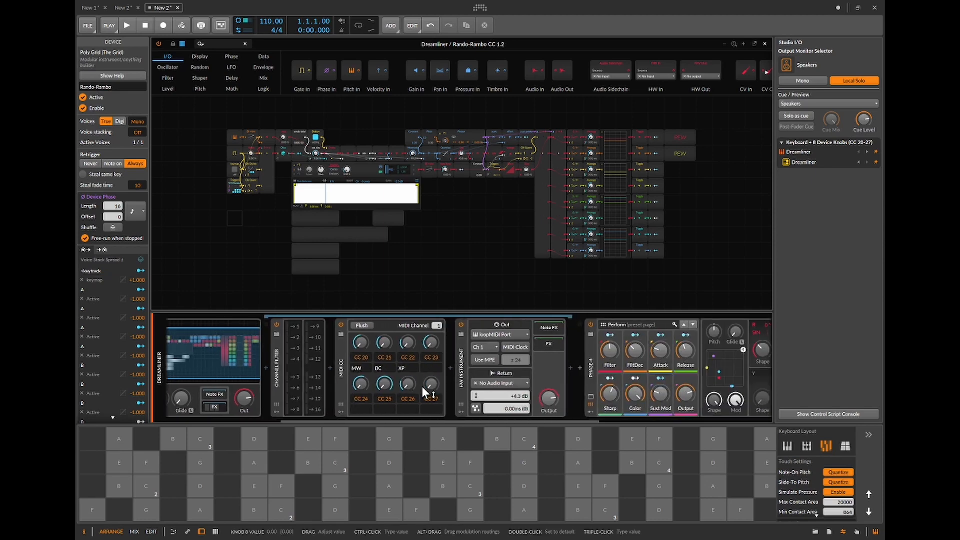
pyautogui.hscroll(7, 423, 386)
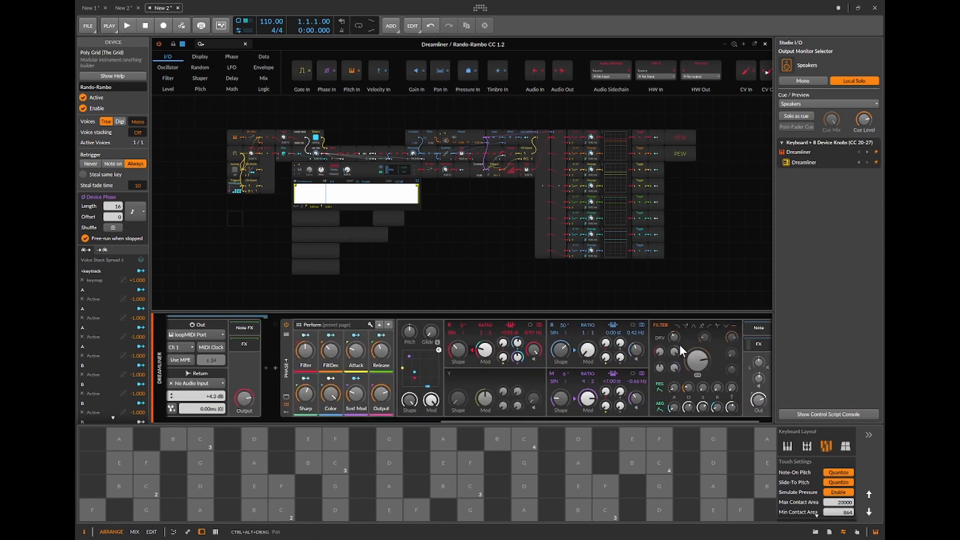
pyautogui.hscroll(1, 599, 349)
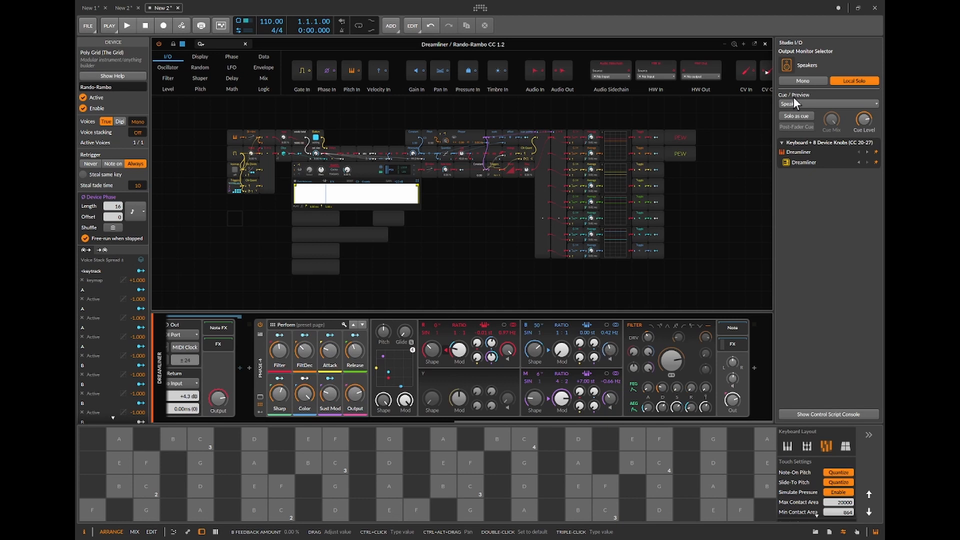
pyautogui.click(769, 44)
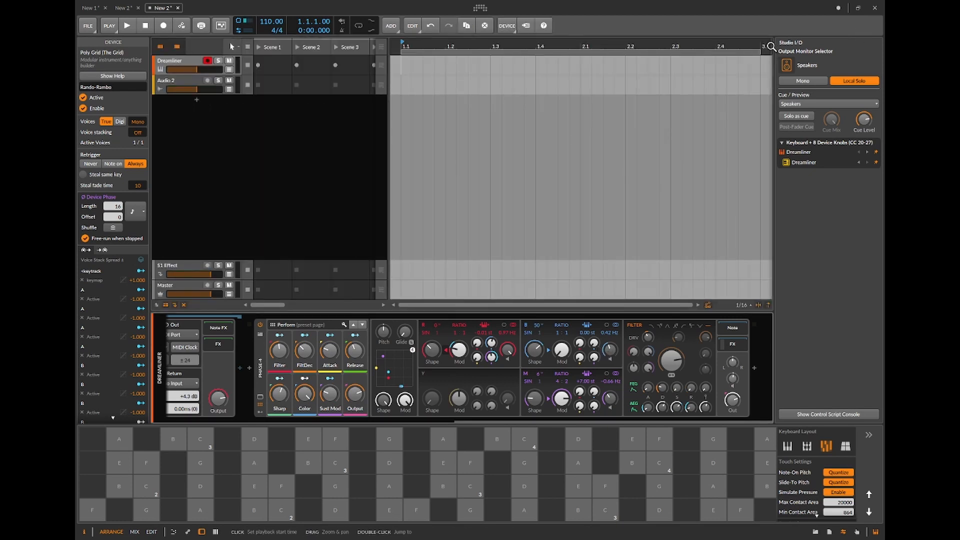
# - Add the Barefoot Beat 01 A clip from the Bitwig Drum Machines package to Scene 3 as a new drum track
pyautogui.doubleClick(196, 98)
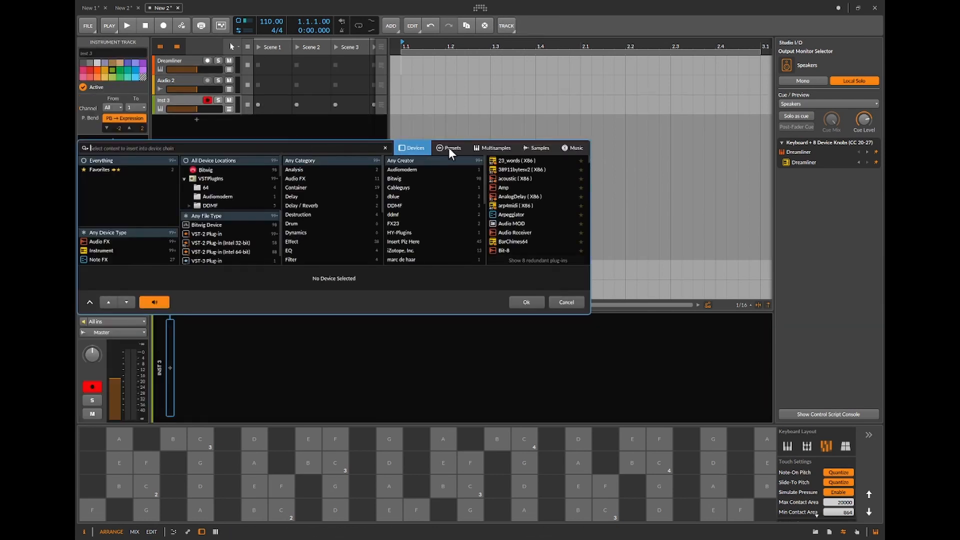
pyautogui.click(563, 304)
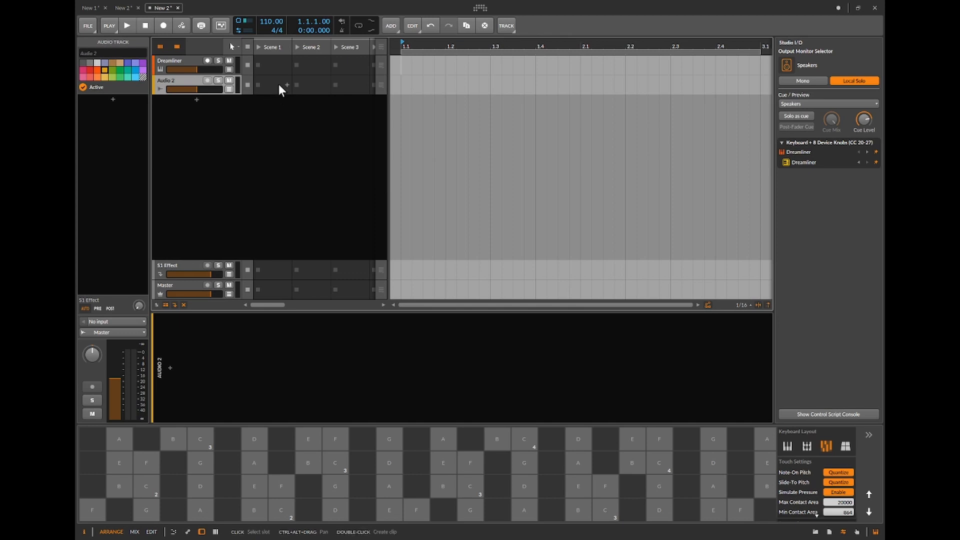
pyautogui.click(816, 532)
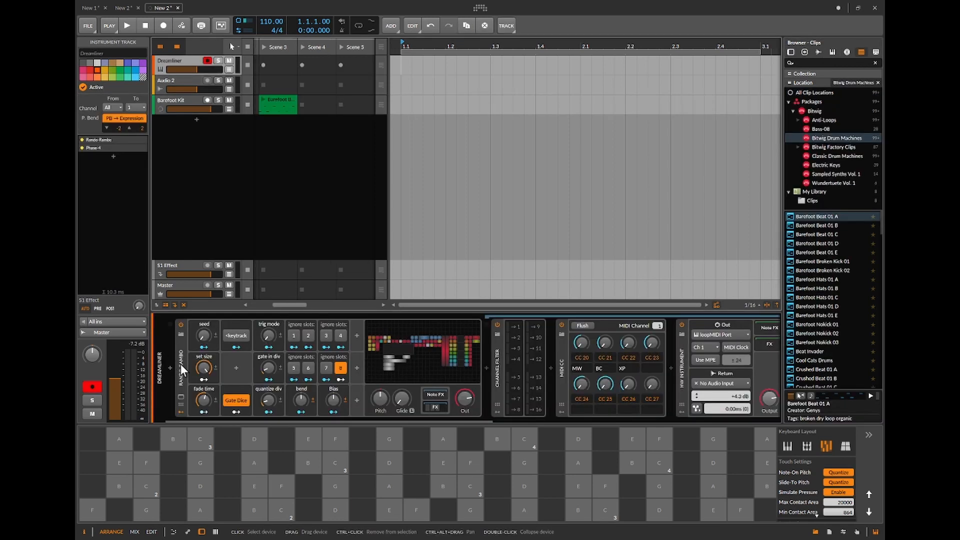
# - Move Rando-Rambo from the Dreamliner track to the Barefoot Kit track, in front of its Drum Machine
pyautogui.moveTo(182, 369); pyautogui.dragTo(178, 108)
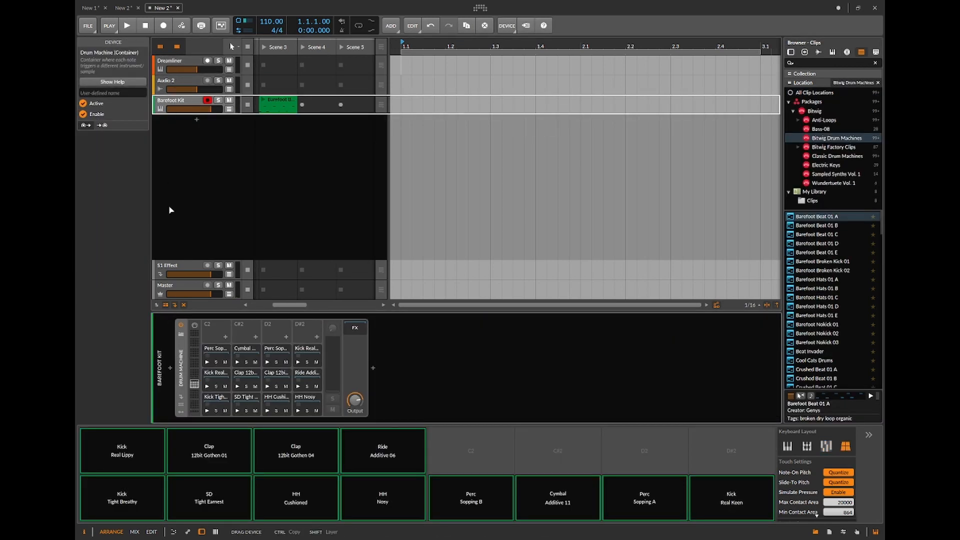
pyautogui.moveTo(173, 364); pyautogui.dragTo(177, 370)
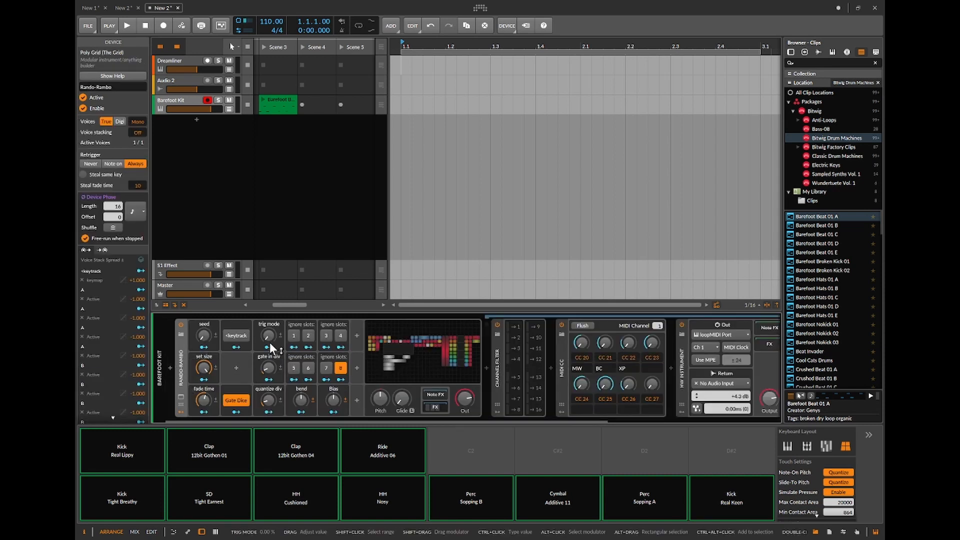
pyautogui.hscroll(5, 270, 346)
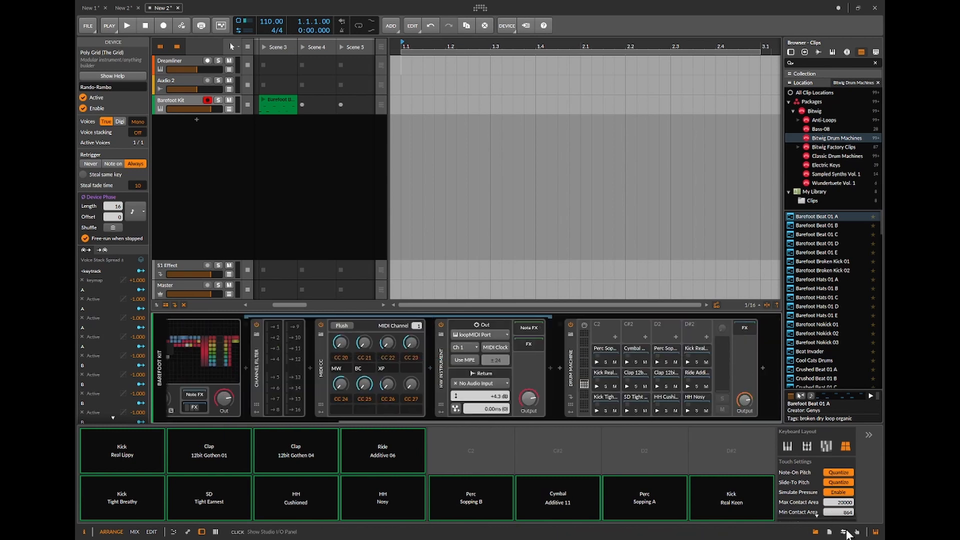
# - Release the knob controller's pin from Dreamliner and pin it to the Barefoot Kit track's Drum Machine
pyautogui.click(847, 533)
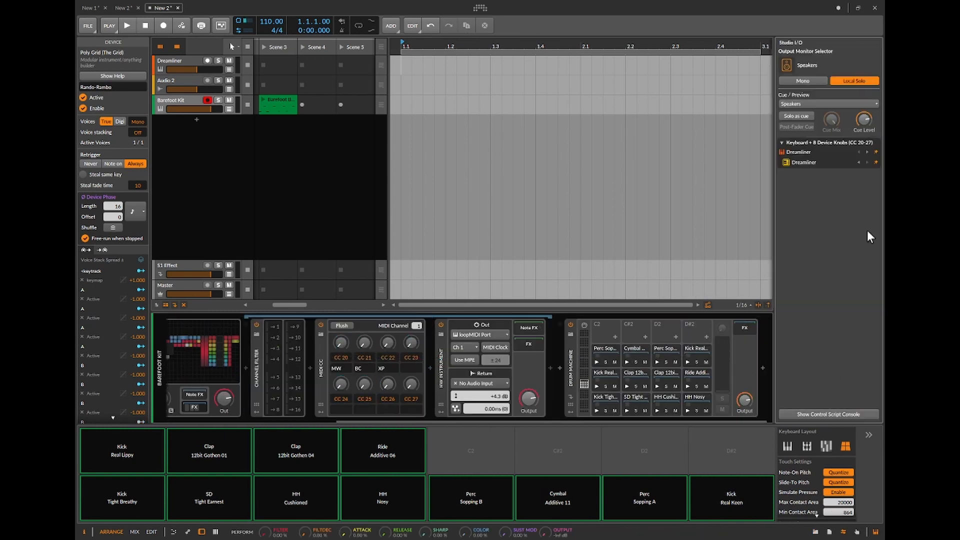
pyautogui.click(876, 153)
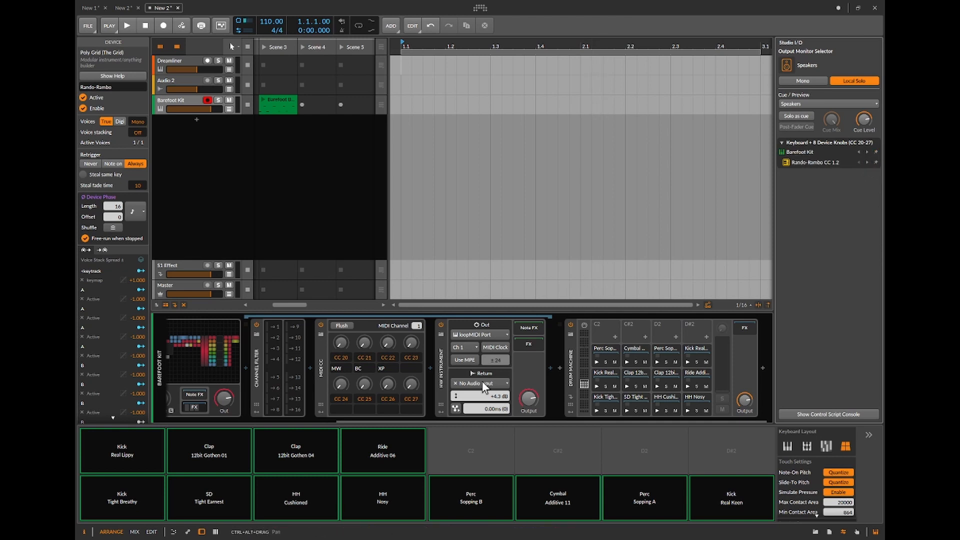
pyautogui.click(571, 372)
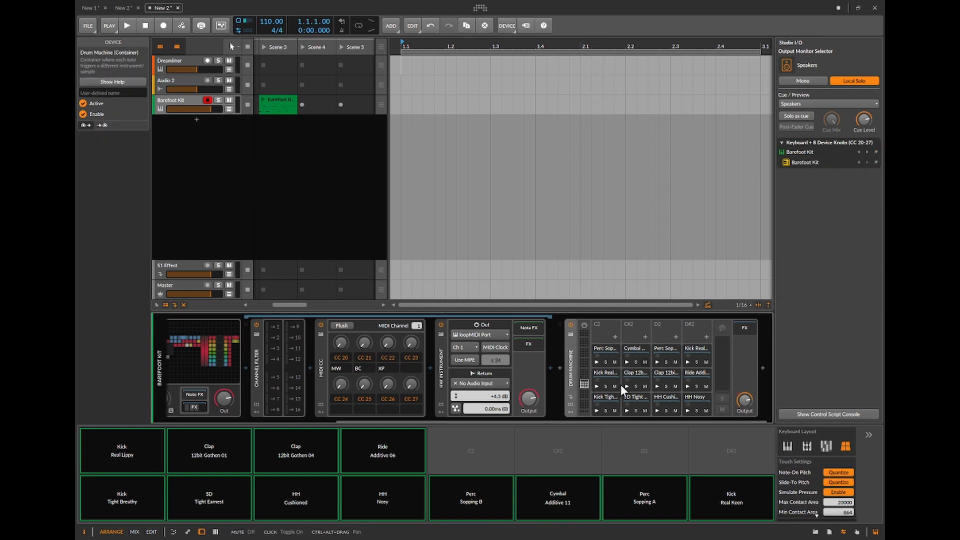
pyautogui.click(877, 165)
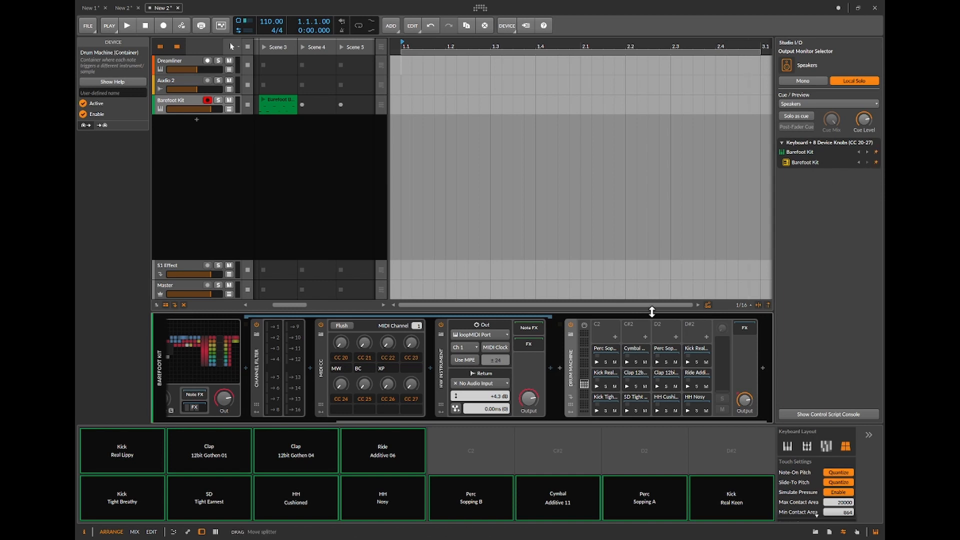
# - Show the Drum Machine's remote controls and replace its kit with the 808 Crunchy (Bass-08) preset
pyautogui.click(571, 406)
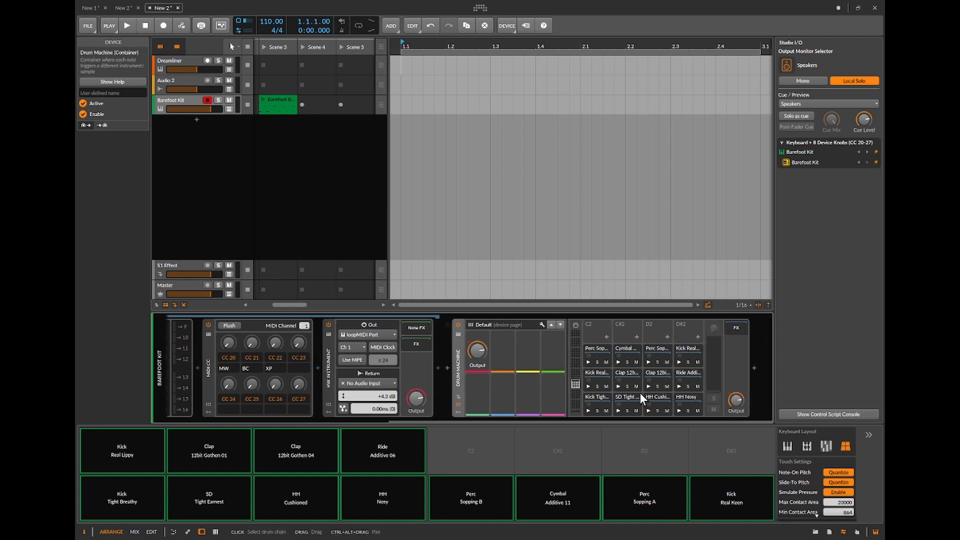
pyautogui.click(456, 339)
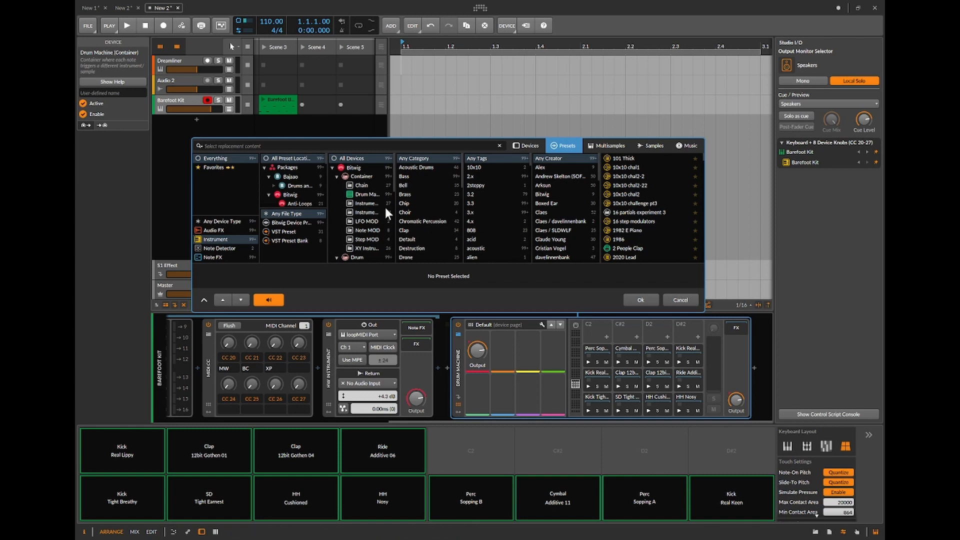
pyautogui.click(367, 194)
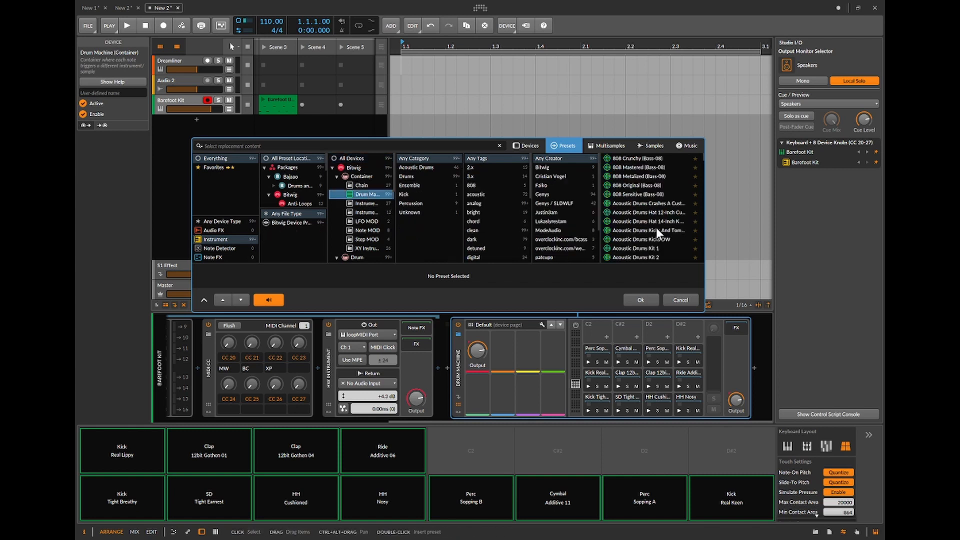
pyautogui.click(629, 160)
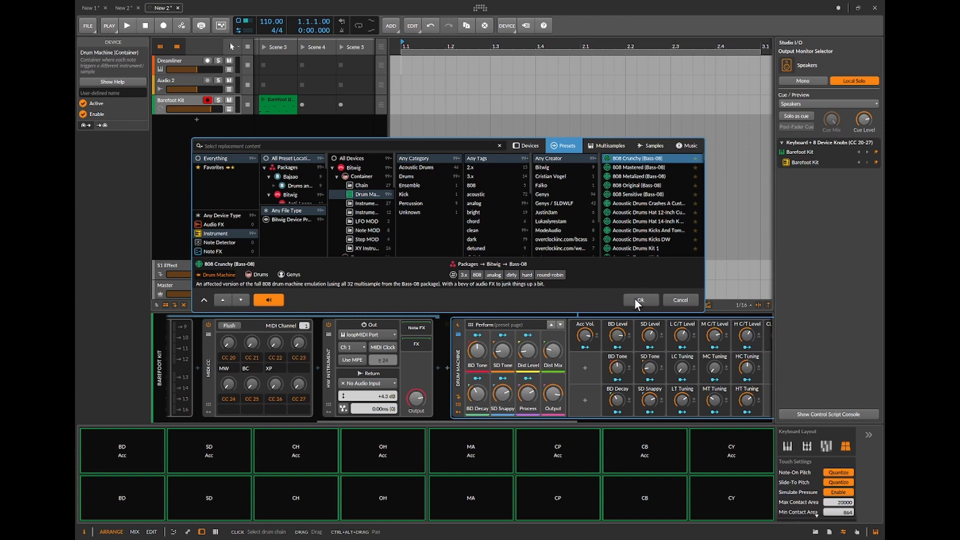
pyautogui.click(639, 300)
# - Play the drum clip, raise Rando-Rambo's fade time during playback, and stop the transport
pyautogui.press('space')
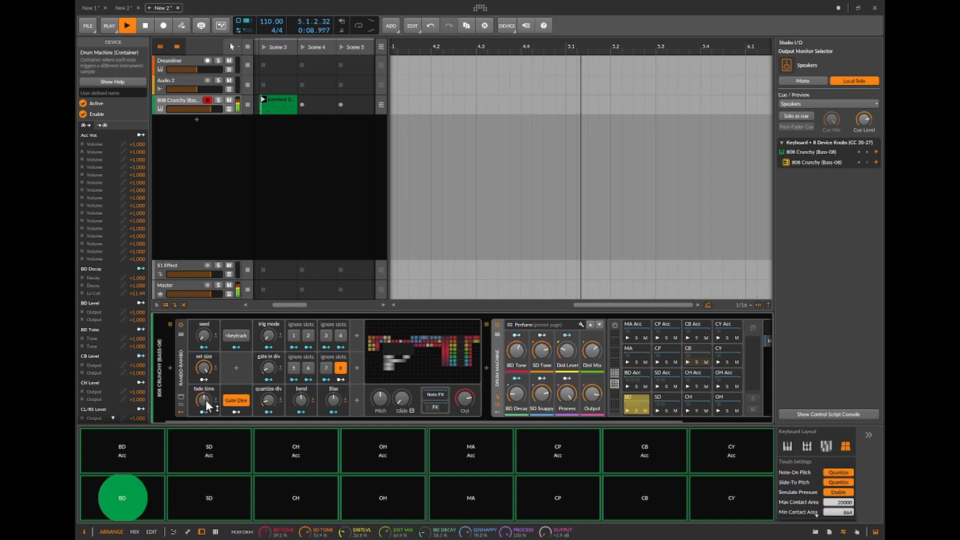
pyautogui.moveTo(207, 400); pyautogui.dragTo(206, 387)
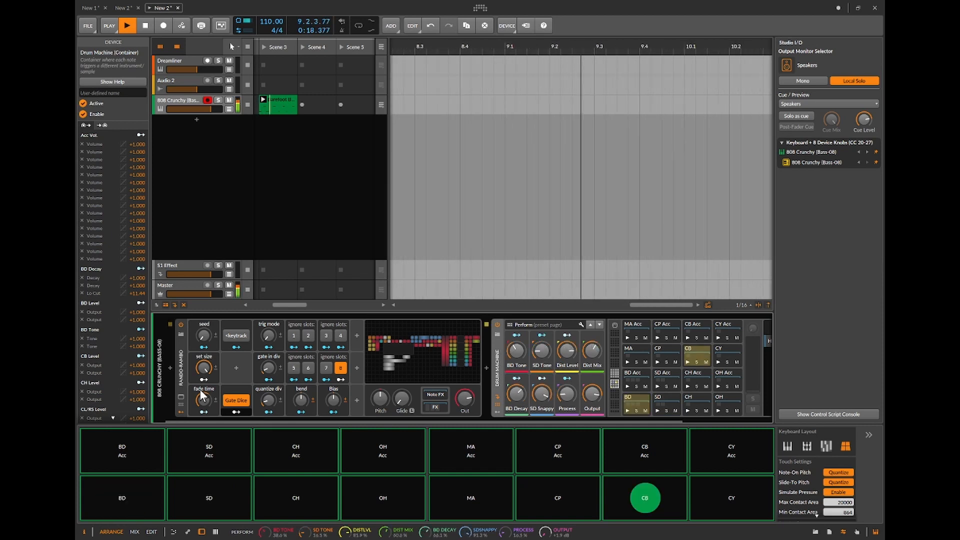
pyautogui.press('space')
# - Copy Rando-Rambo and group it into an Instrument Layer in front of the Drum Machine
pyautogui.click(181, 370)
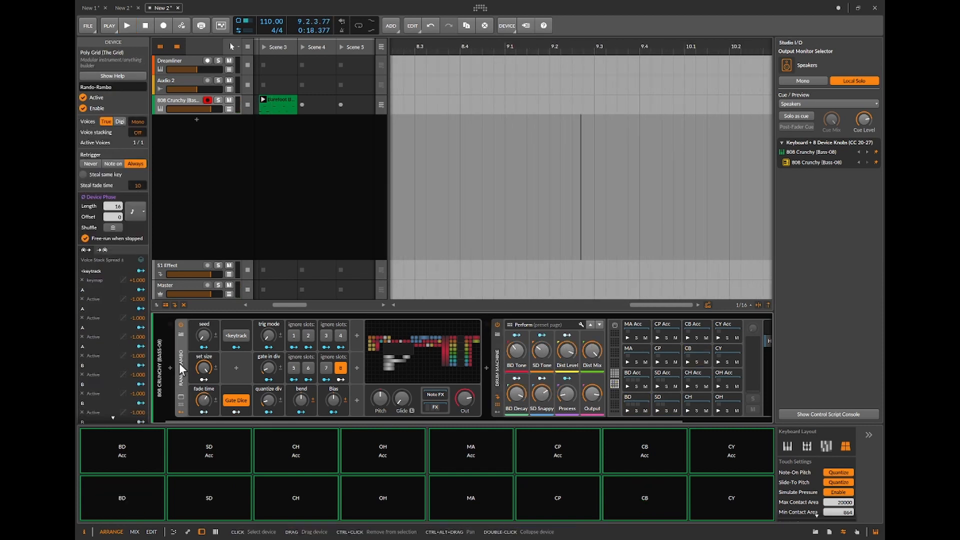
pyautogui.hotkey('ctrl', 'c')
pyautogui.hotkey('ctrl', 'g')
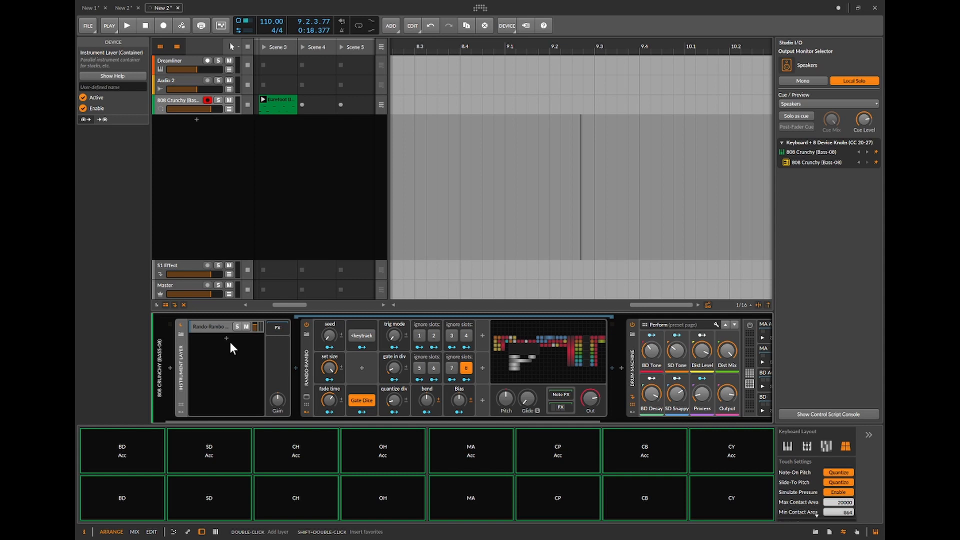
# - Insert a Note Filter device in front of Rando-Rambo inside the Instrument Layer's chain
pyautogui.click(297, 368)
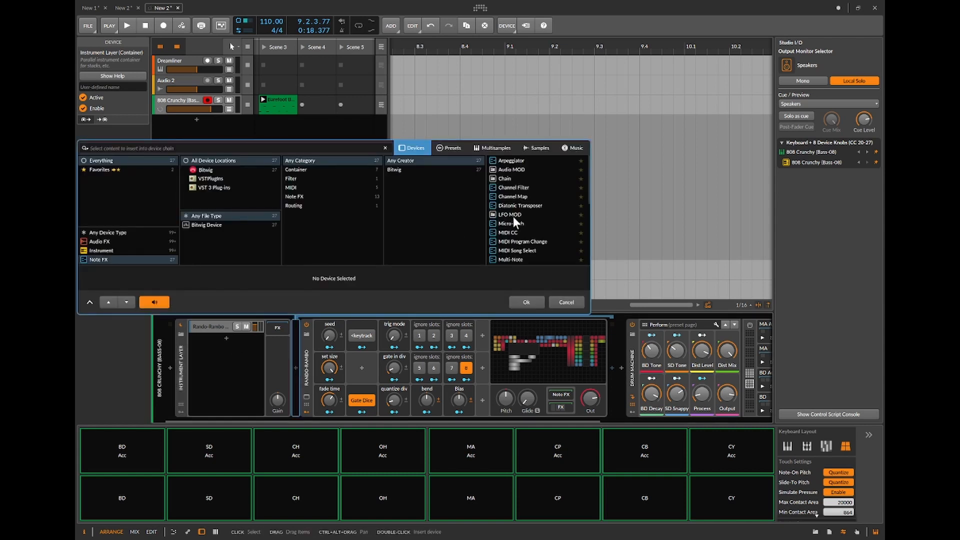
pyautogui.scroll(-4, 520, 229)
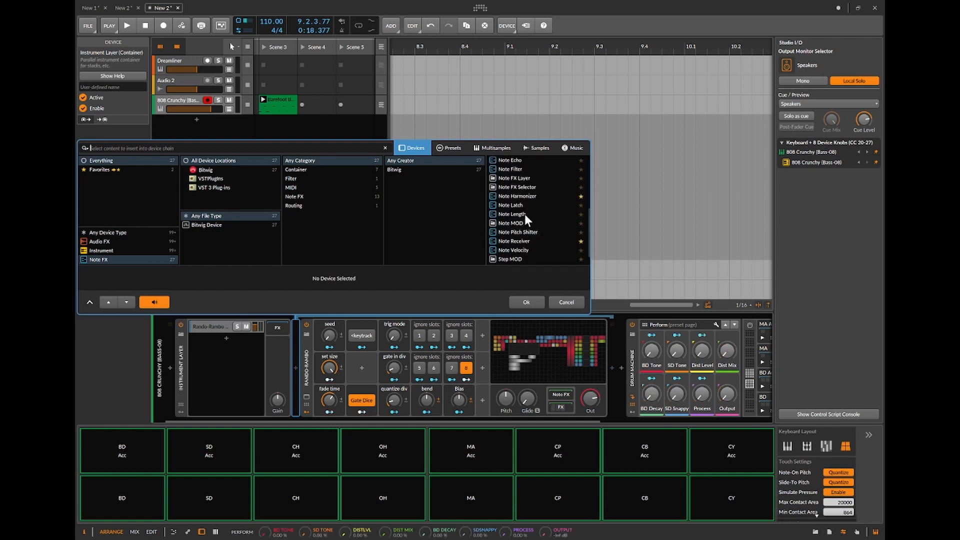
pyautogui.click(519, 168)
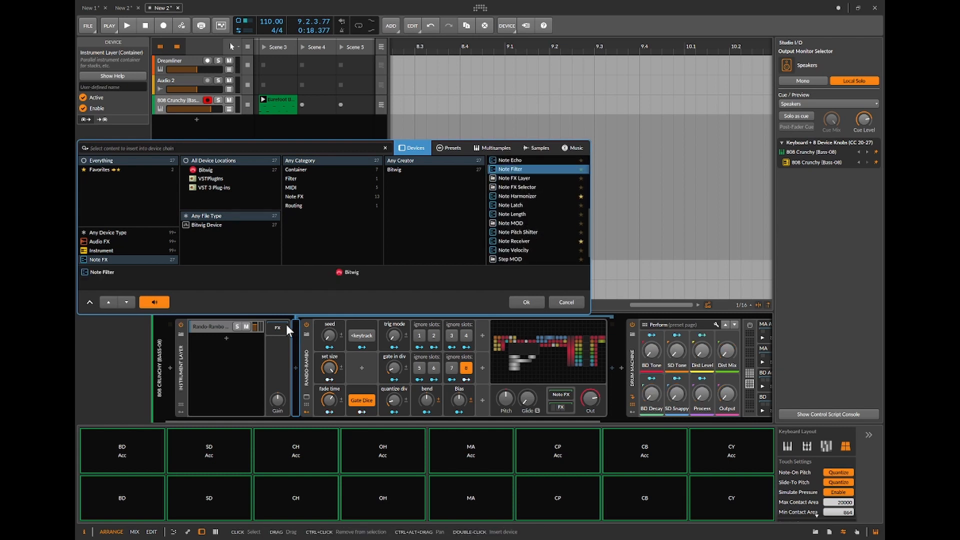
pyautogui.press('Return')
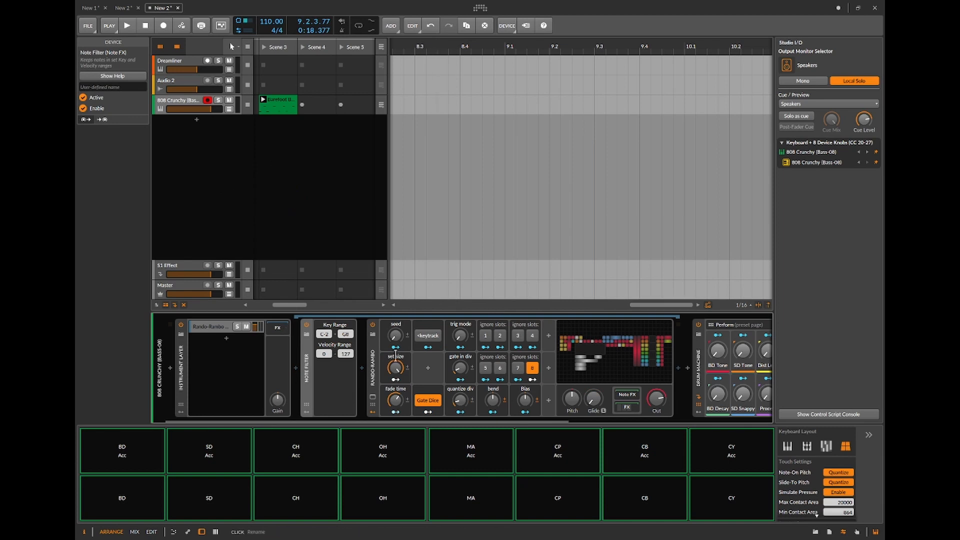
# - Set the Note Filter's highest allowed key to C1
pyautogui.tripleClick(346, 335)
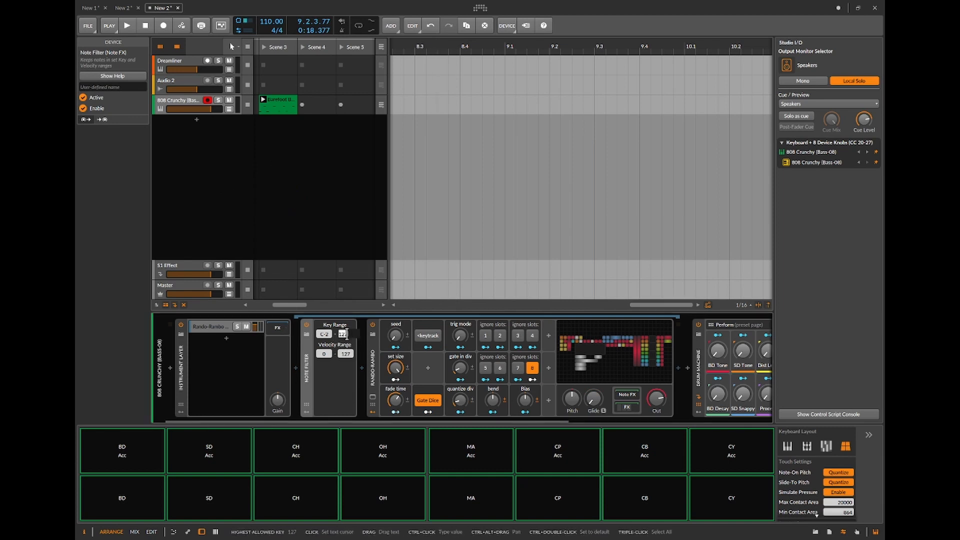
pyautogui.write('C')
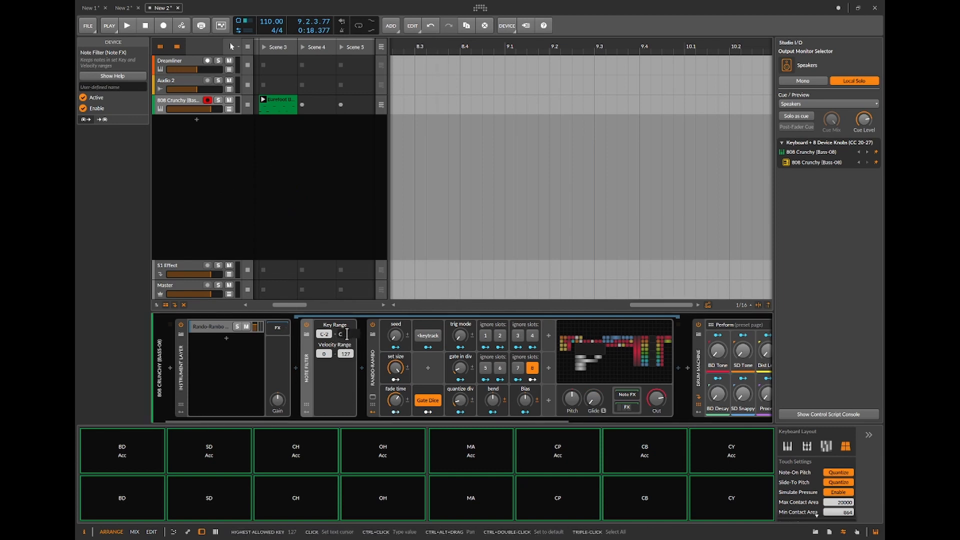
pyautogui.write('3')
pyautogui.press('Return')
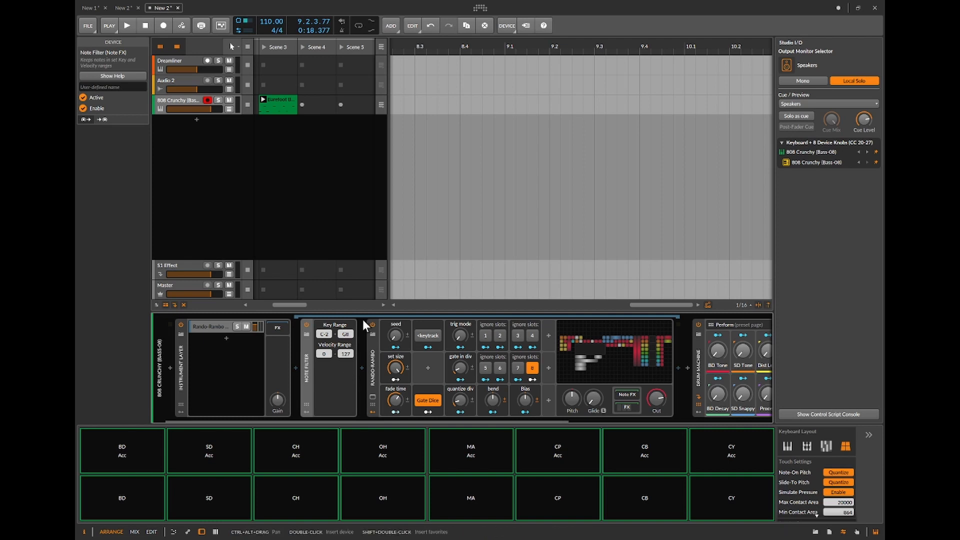
pyautogui.moveTo(348, 330)
pyautogui.mouseDown()
pyautogui.moveTo(348, 361)
pyautogui.moveTo(348, 331)
pyautogui.moveTo(348, 344)
pyautogui.mouseUp()
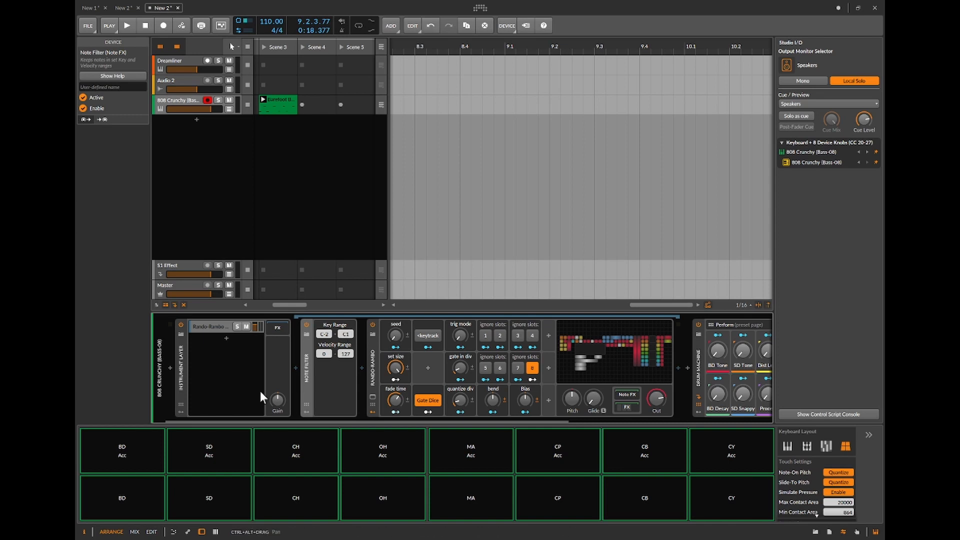
# - Audition the drum clip, set the Drum Machine's Output remote control to -0.3 dB, and restart playback
pyautogui.hscroll(3, 246, 390)
pyautogui.press('space')
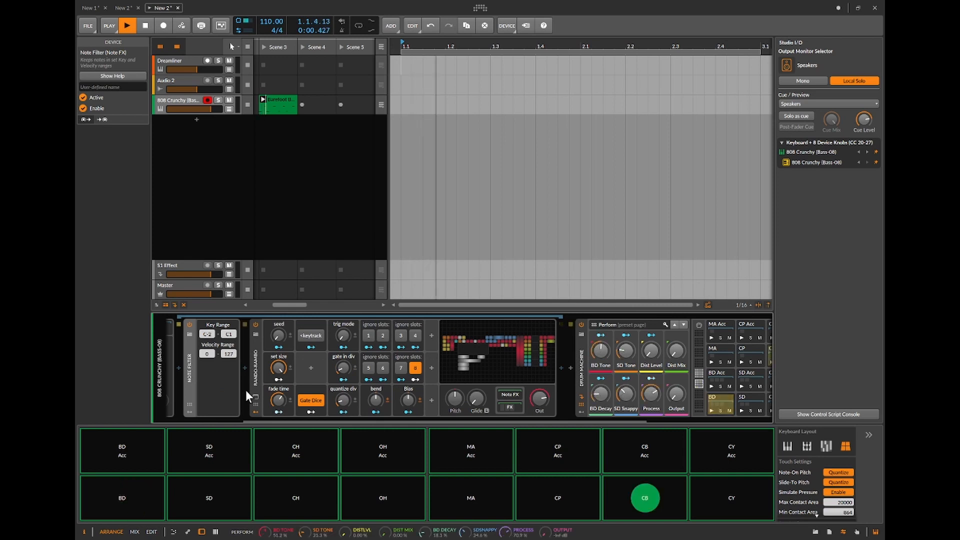
pyautogui.hscroll(3, 290, 392)
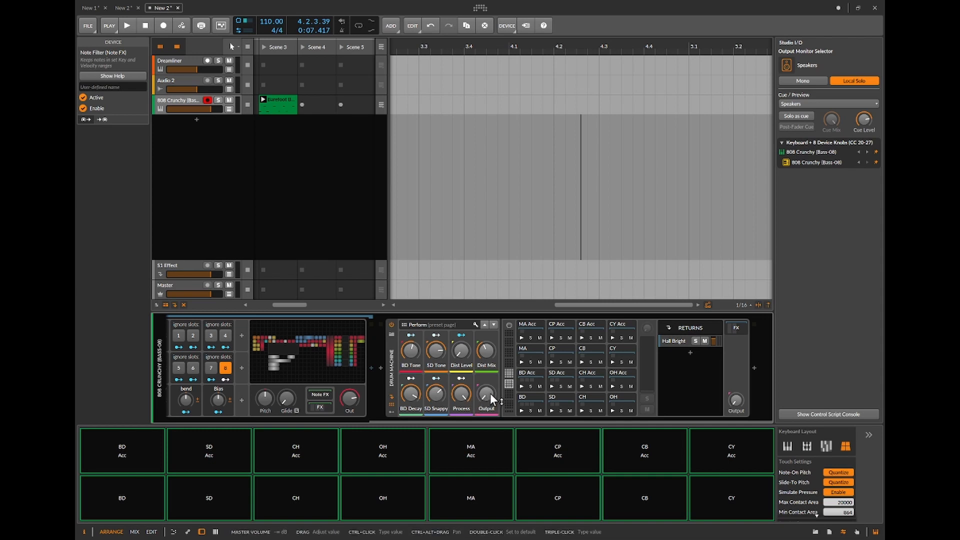
pyautogui.moveTo(491, 395); pyautogui.dragTo(491, 396)
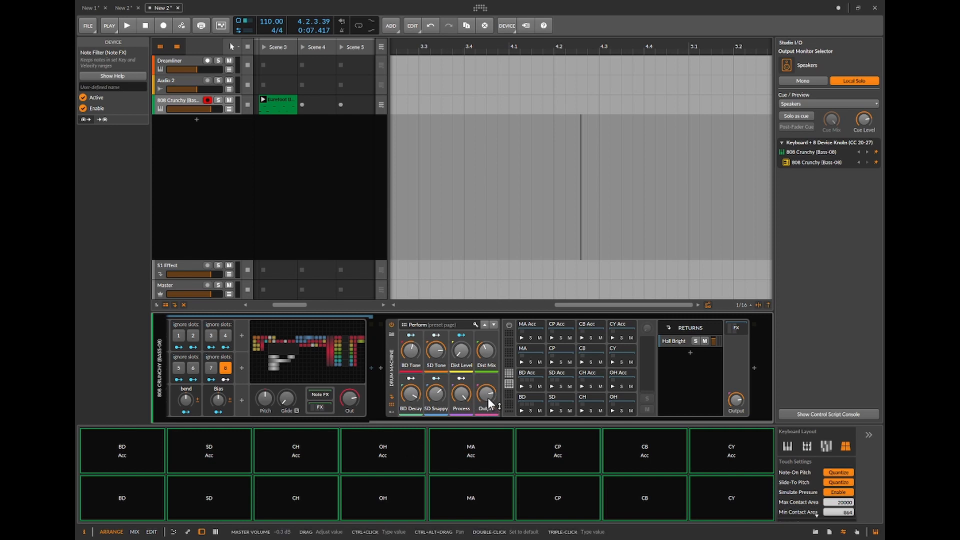
pyautogui.press('space')
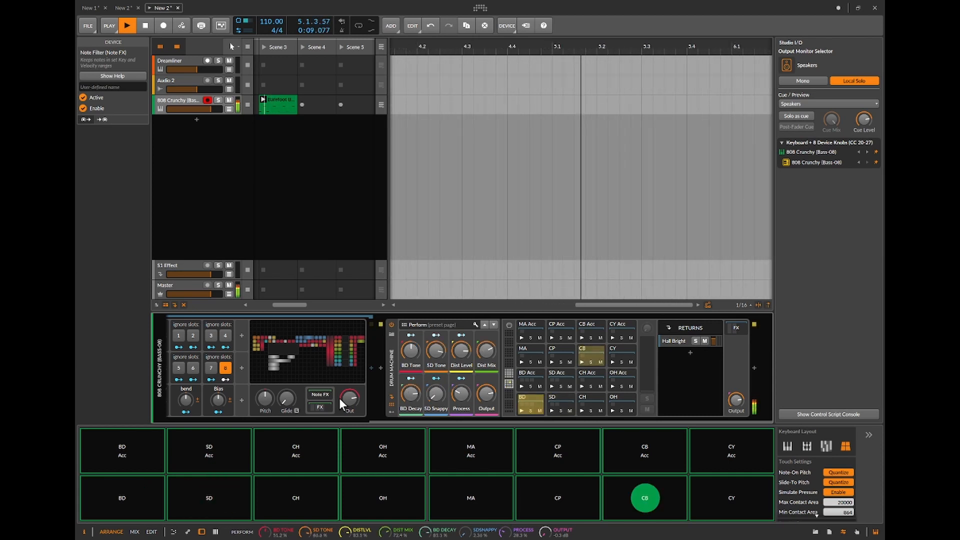
# - Adjust Rando-Rambo's fade time to about 78% while the drum clip plays
pyautogui.scroll(2, 339, 399)
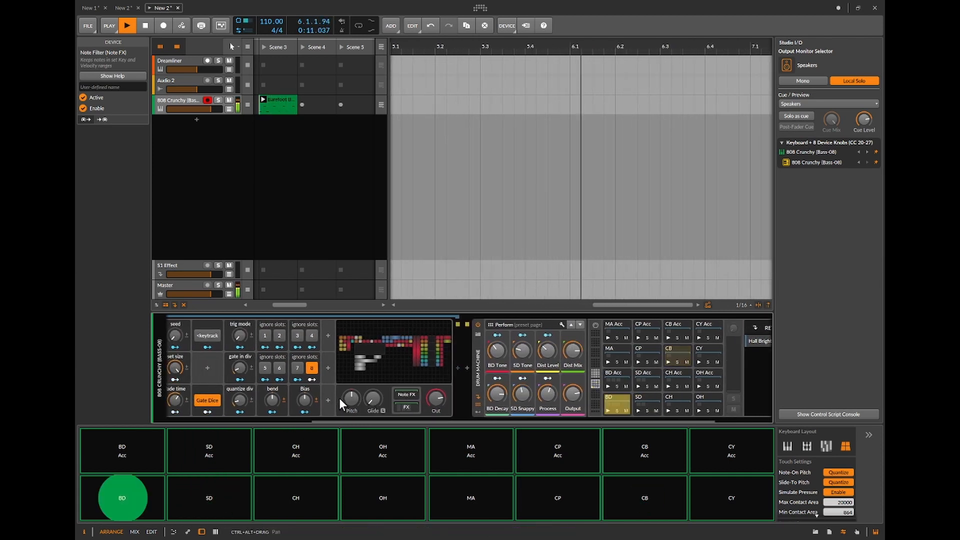
pyautogui.scroll(2, 339, 399)
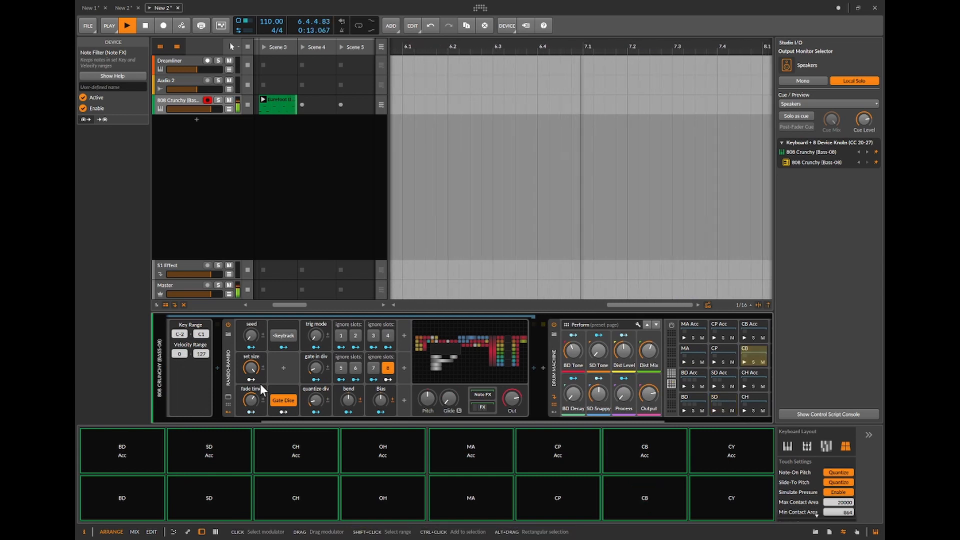
pyautogui.moveTo(254, 401); pyautogui.dragTo(254, 385)
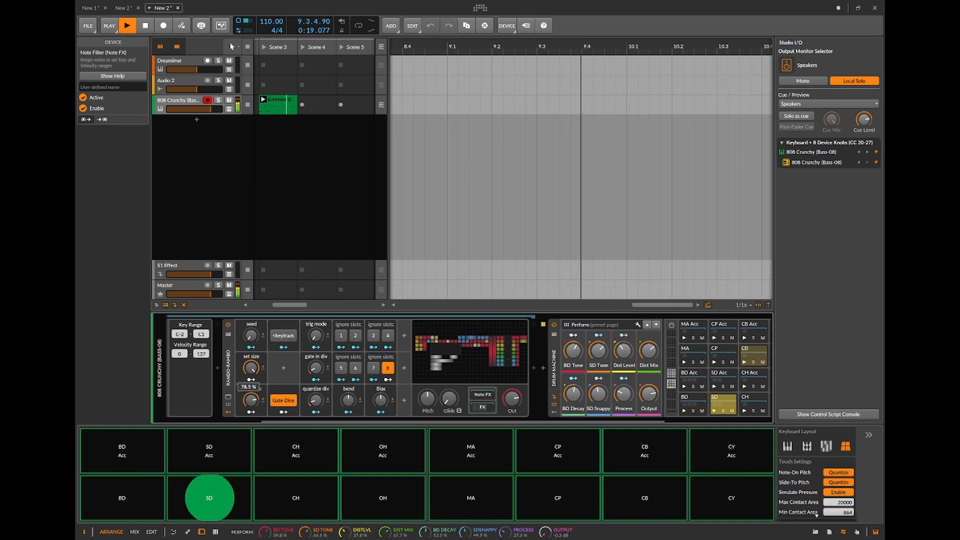
pyautogui.moveTo(251, 400)
pyautogui.mouseDown()
pyautogui.moveTo(252, 420)
pyautogui.moveTo(254, 401)
pyautogui.mouseUp()
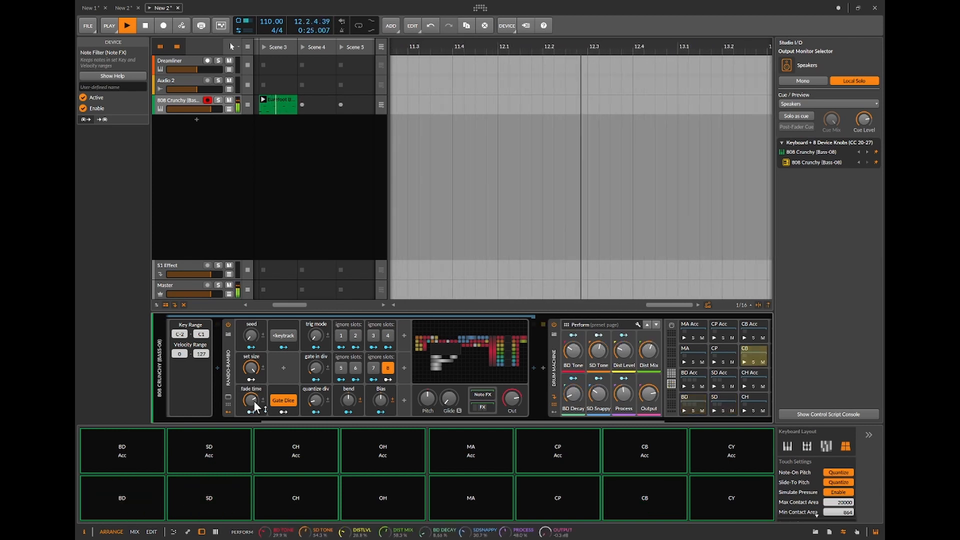
# - Enable Rando-Rambo's +keytrack option and turn off Gate Dice
pyautogui.click(286, 334)
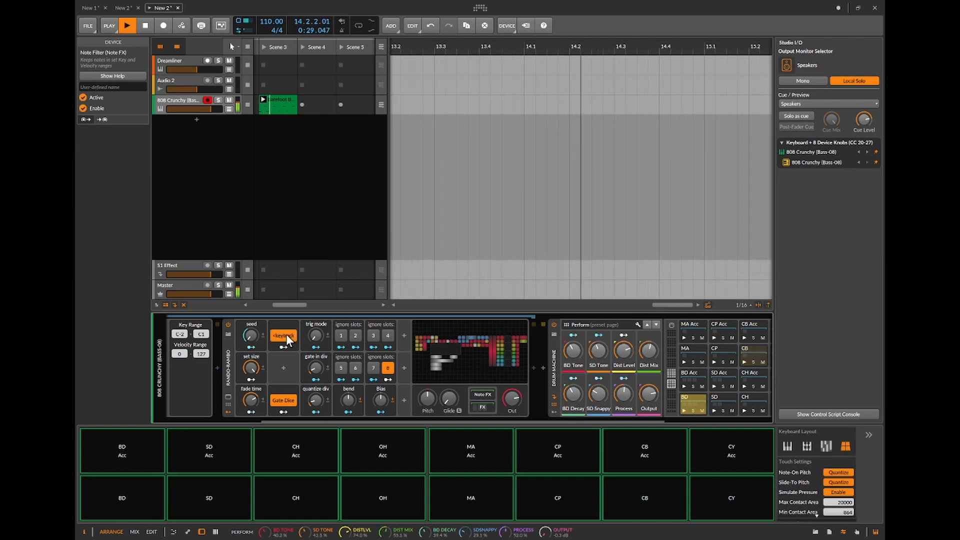
pyautogui.click(283, 400)
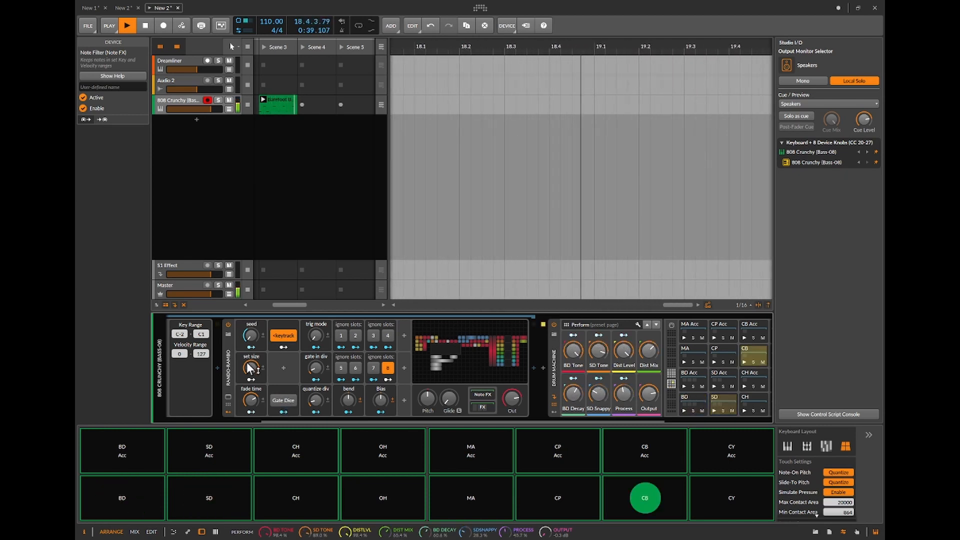
# - Disable the Note Filter and lower Rando-Rambo's fade time during playback
pyautogui.hscroll(-2, 222, 376)
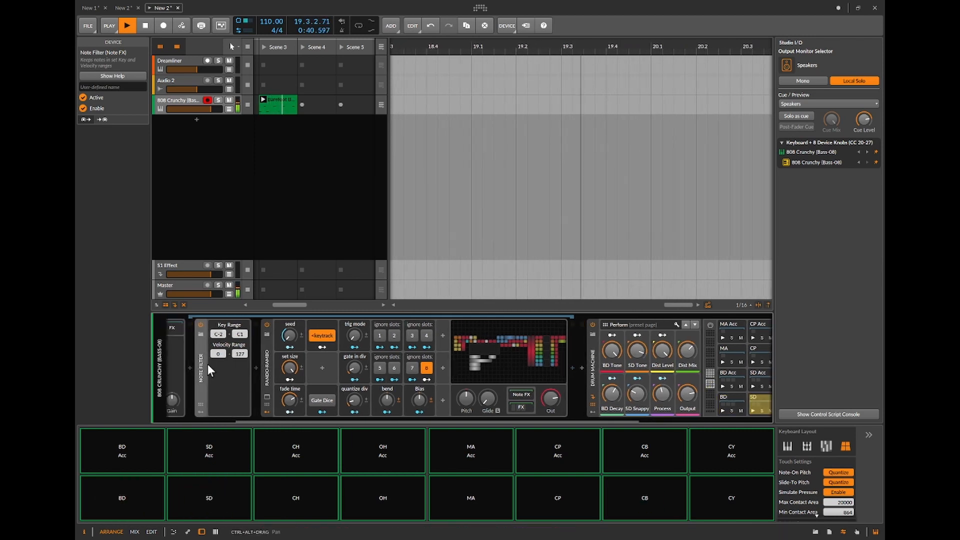
pyautogui.click(200, 323)
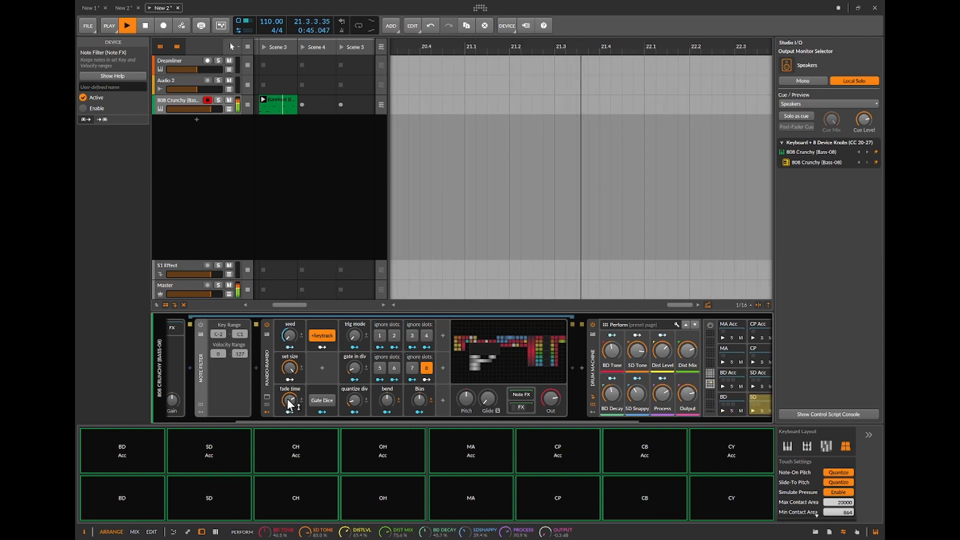
pyautogui.moveTo(288, 399); pyautogui.dragTo(288, 398)
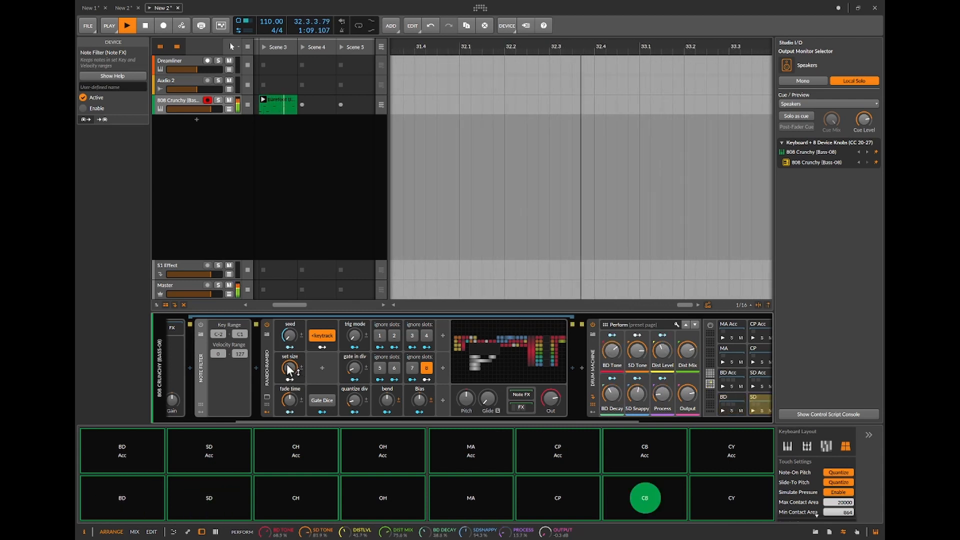
# - Try a lower set size on Rando-Rambo, raise it back up, and stop the transport
pyautogui.moveTo(289, 366); pyautogui.dragTo(289, 395)
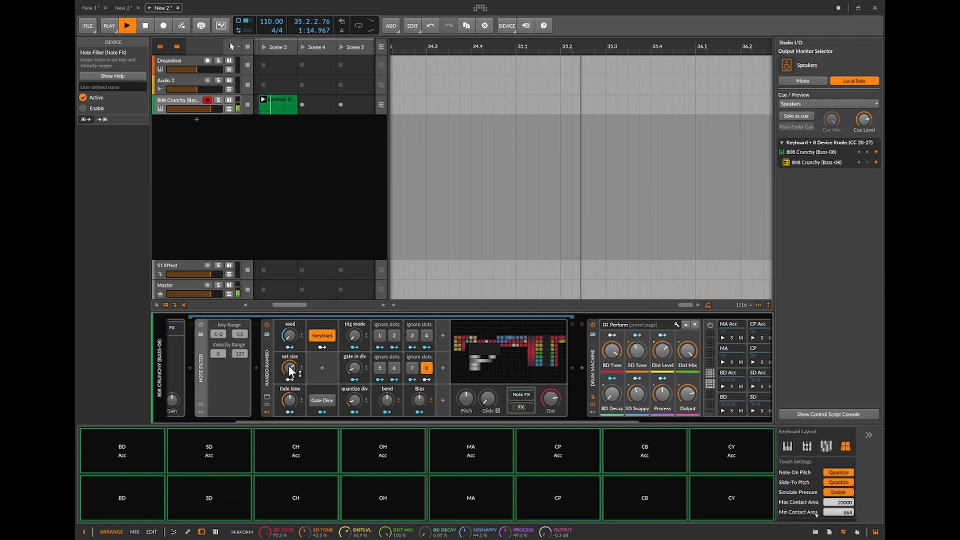
pyautogui.moveTo(290, 365); pyautogui.dragTo(289, 339)
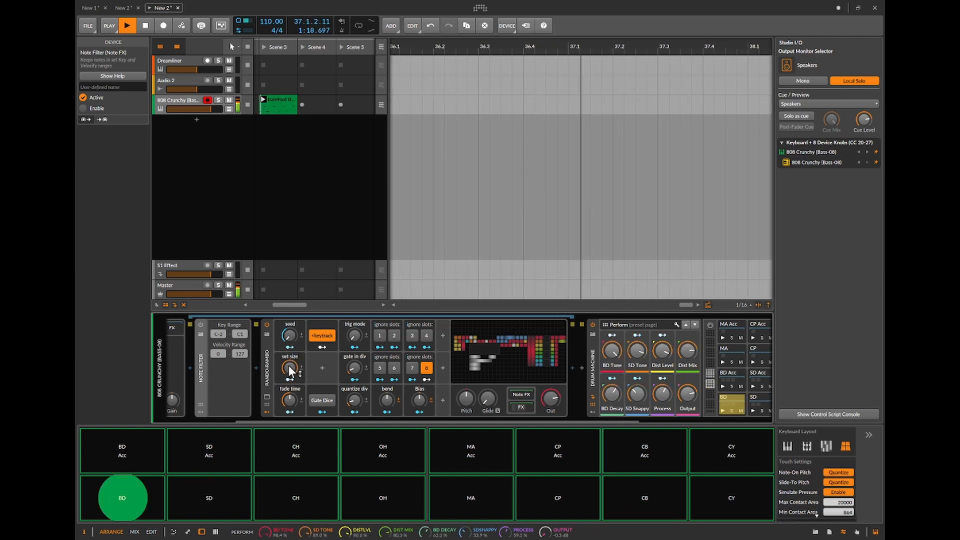
pyautogui.press('space')
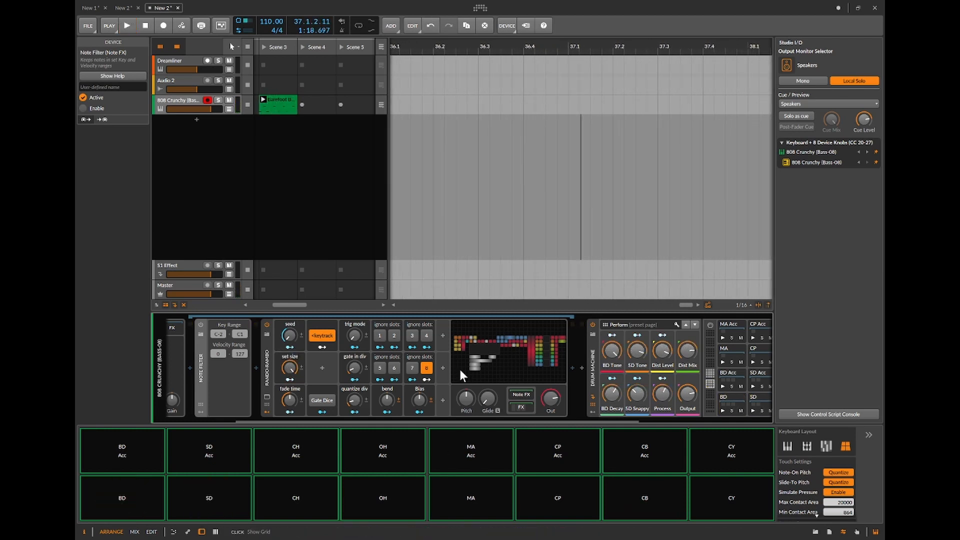